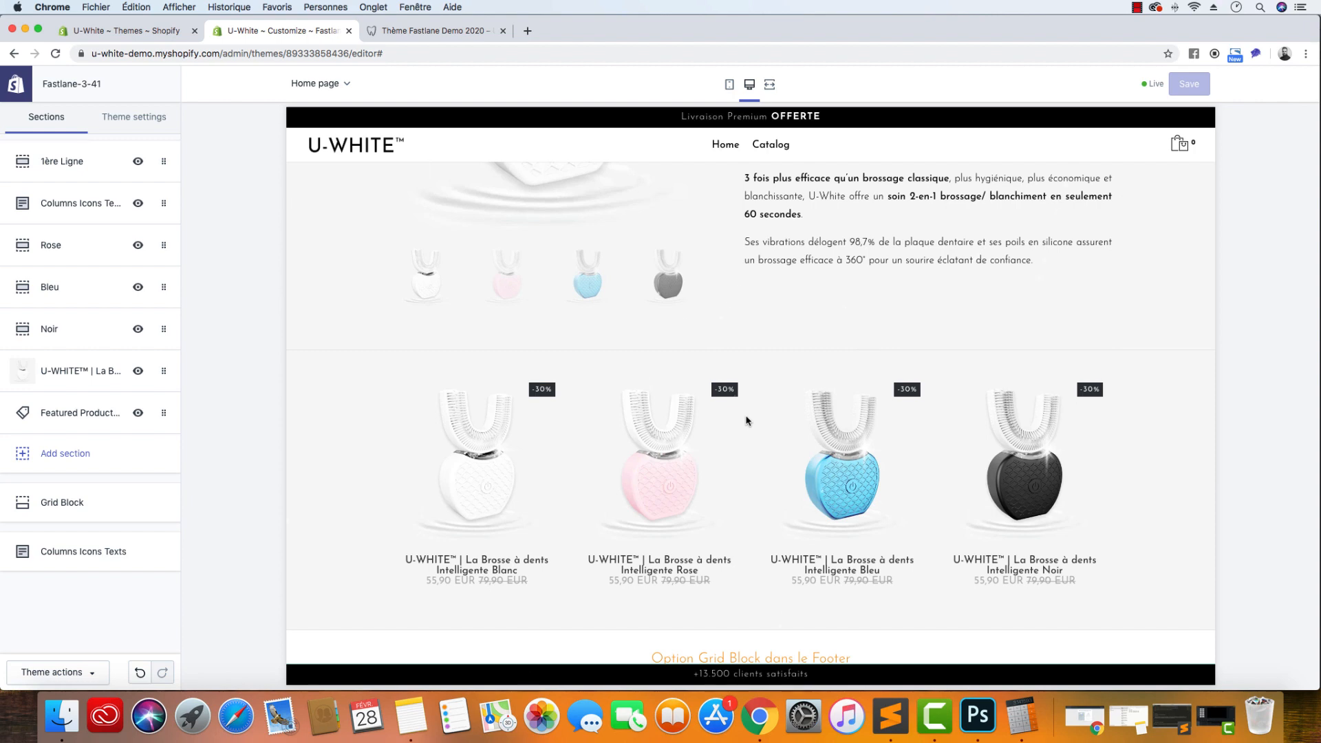
Hide the Featured Products section on the home page
scroll(747, 421, up, 8)
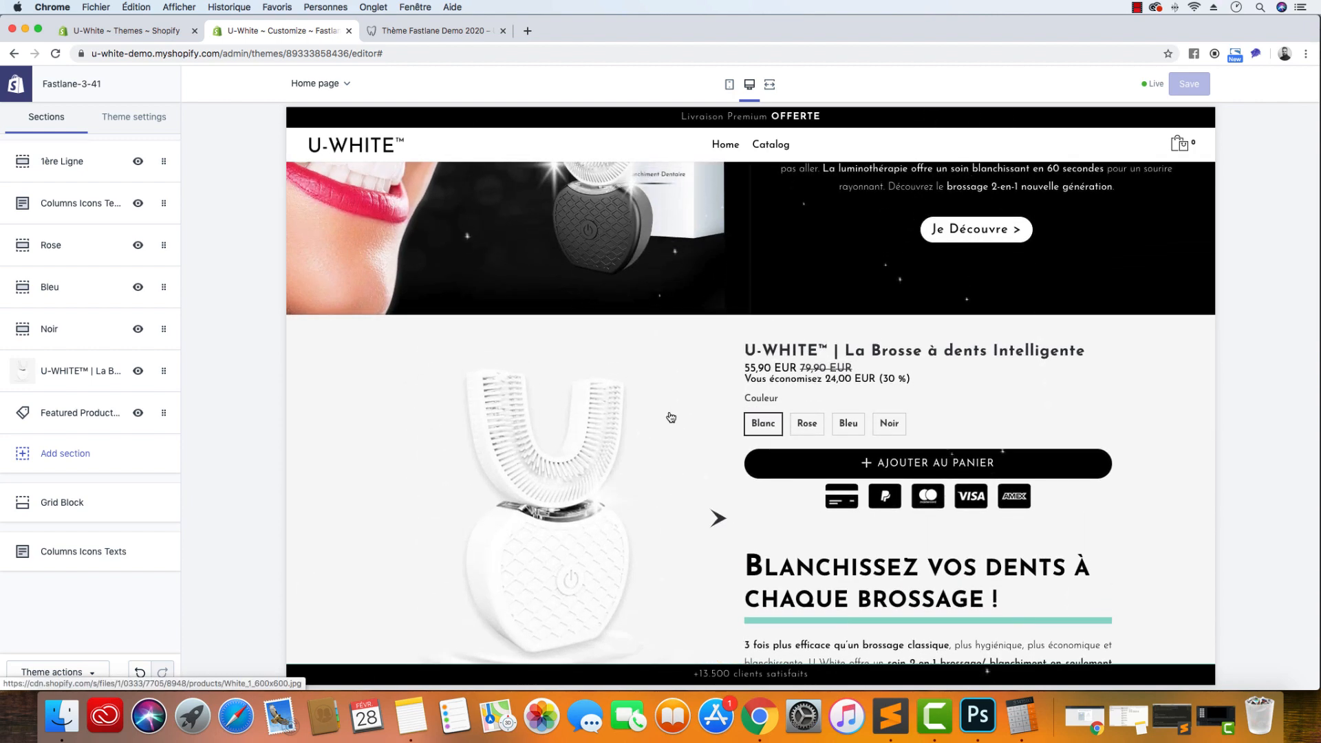
scroll(912, 425, down, 10)
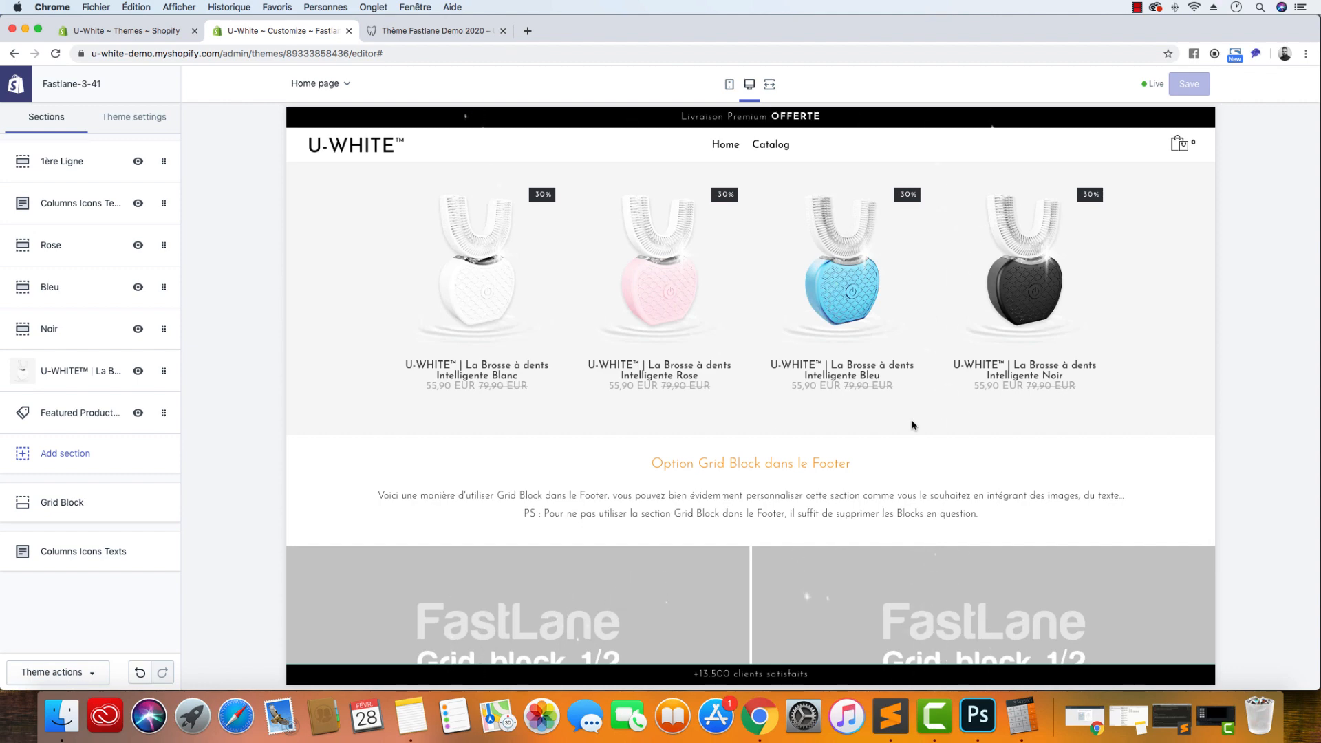
scroll(888, 423, up, 1)
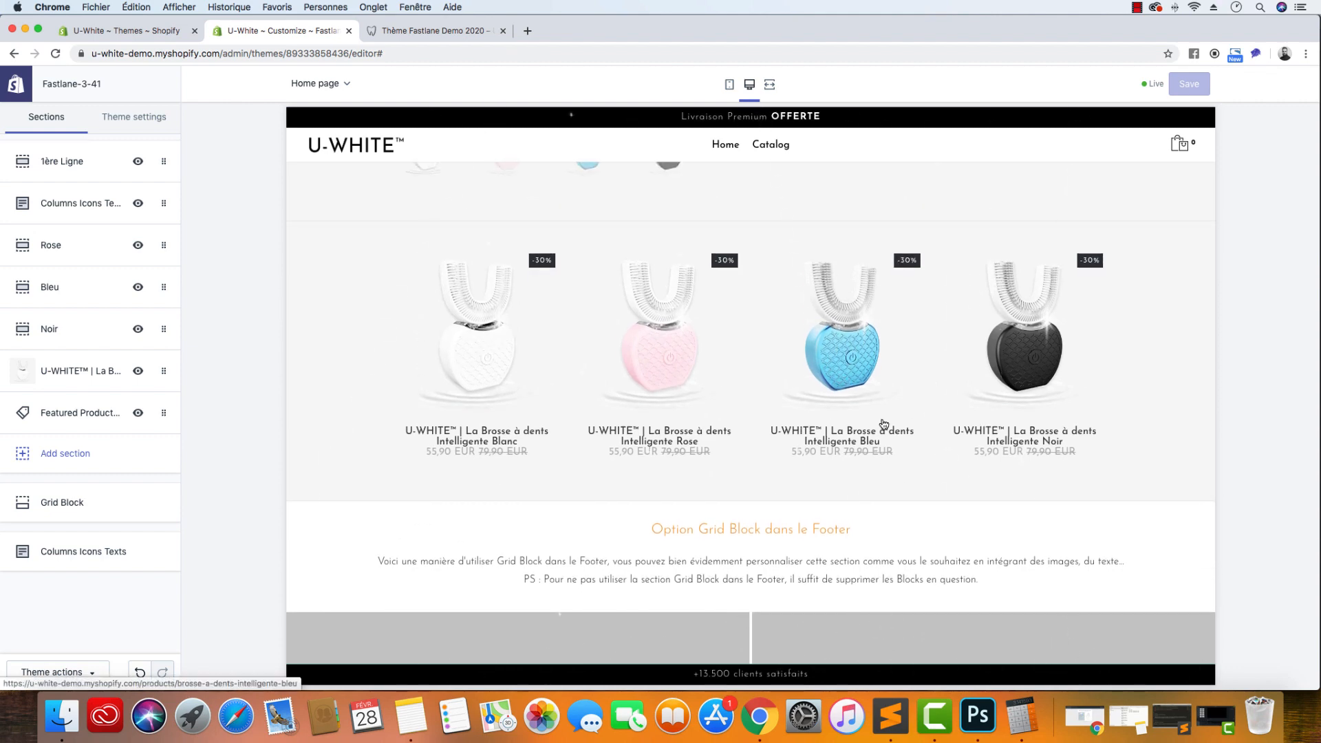
click(137, 414)
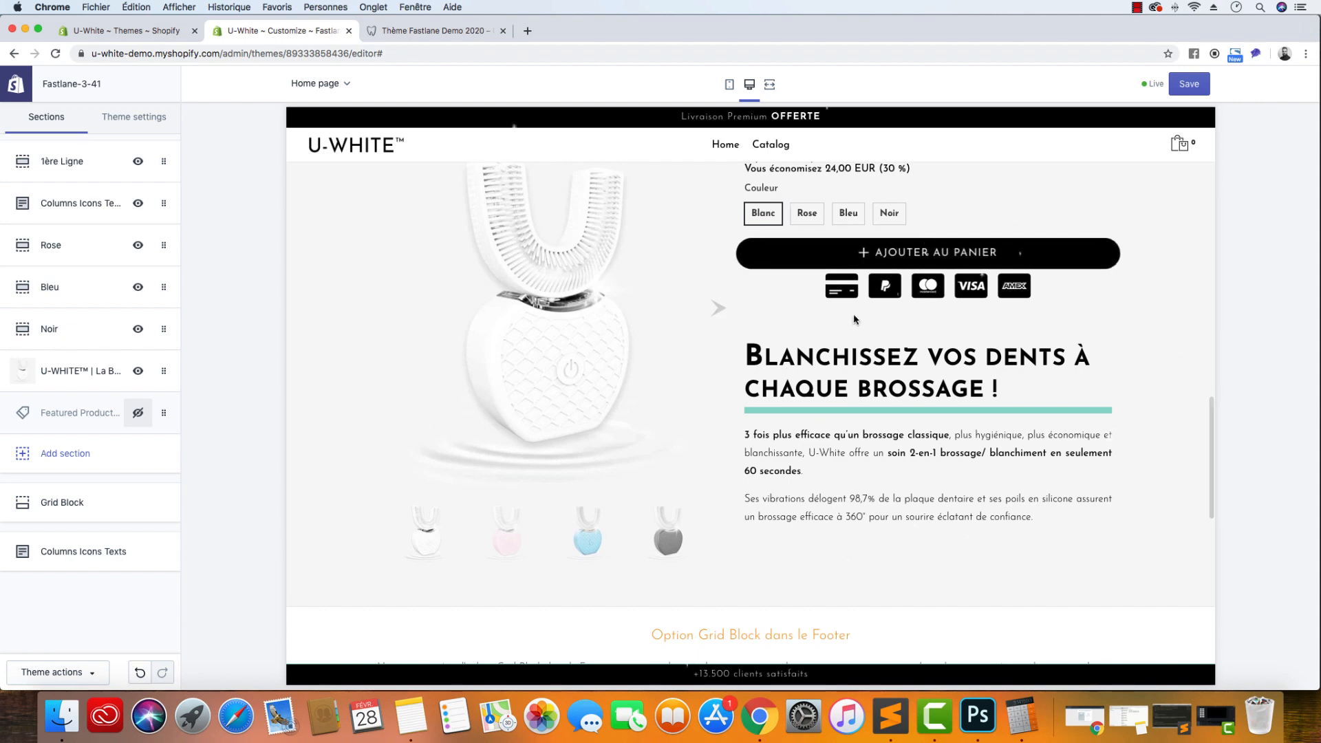
scroll(840, 362, up, 3)
scroll(572, 374, down, 5)
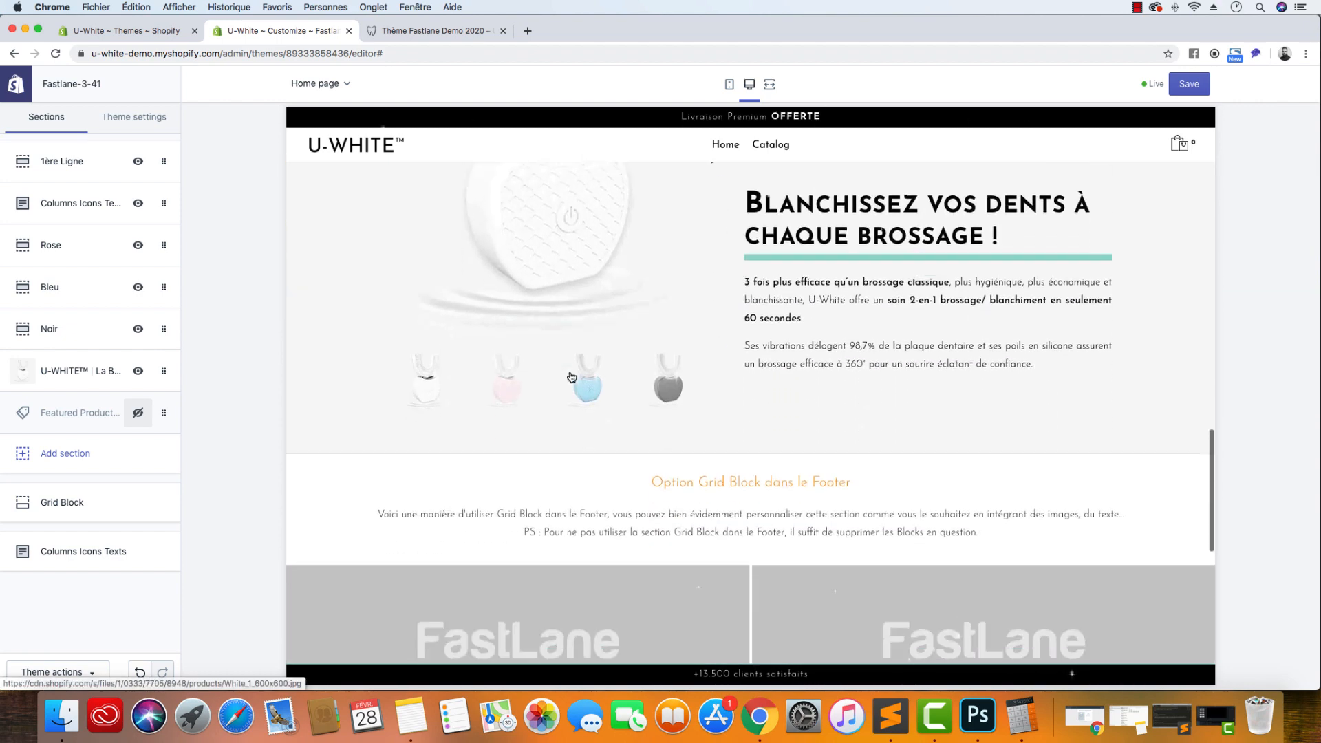
Add a FAQs section from the Text category to the home page
click(62, 452)
scroll(54, 352, down, 7)
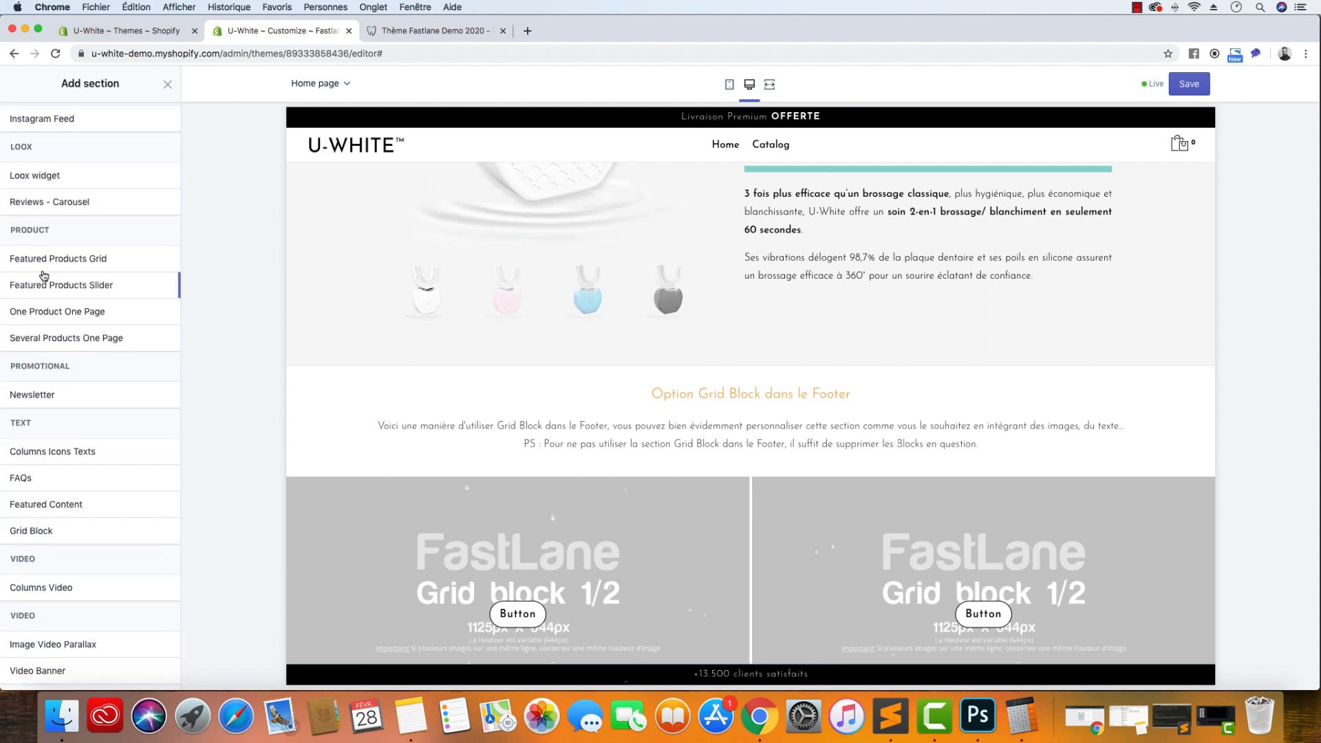
mouse_move(41, 481)
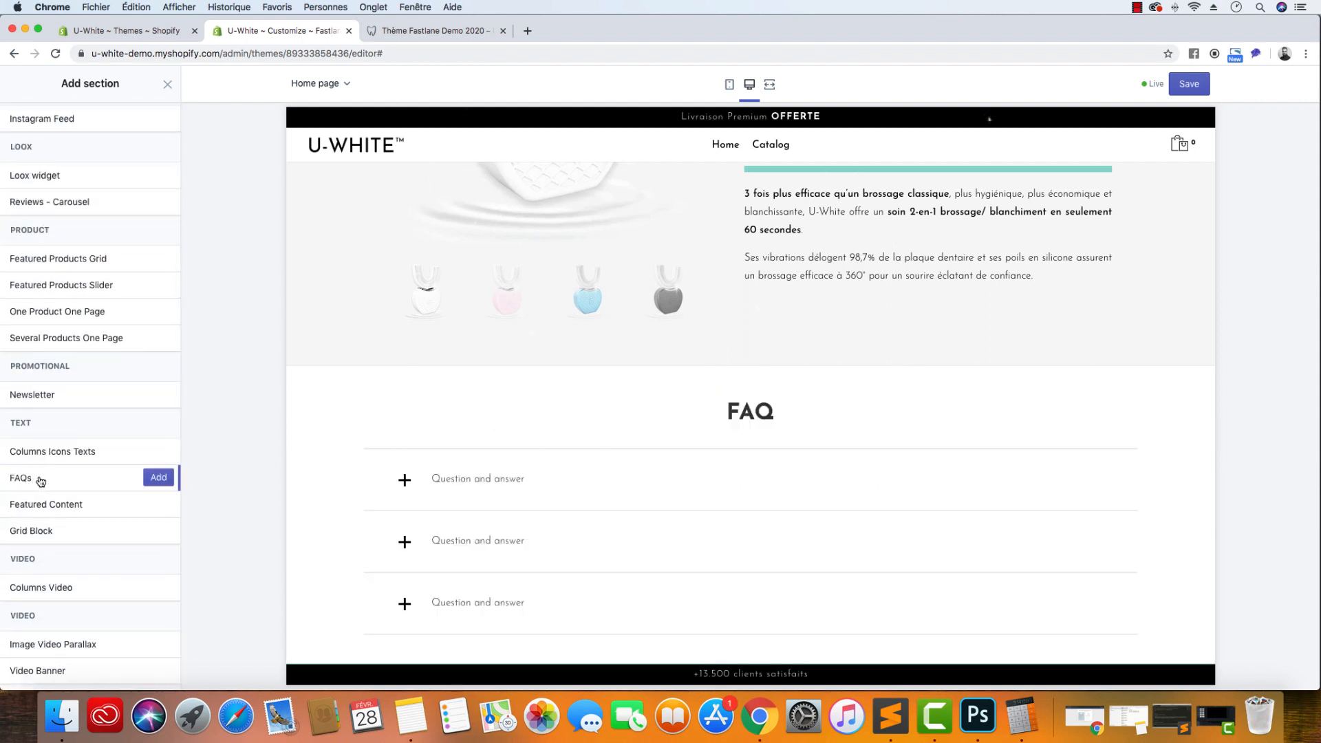
click(159, 476)
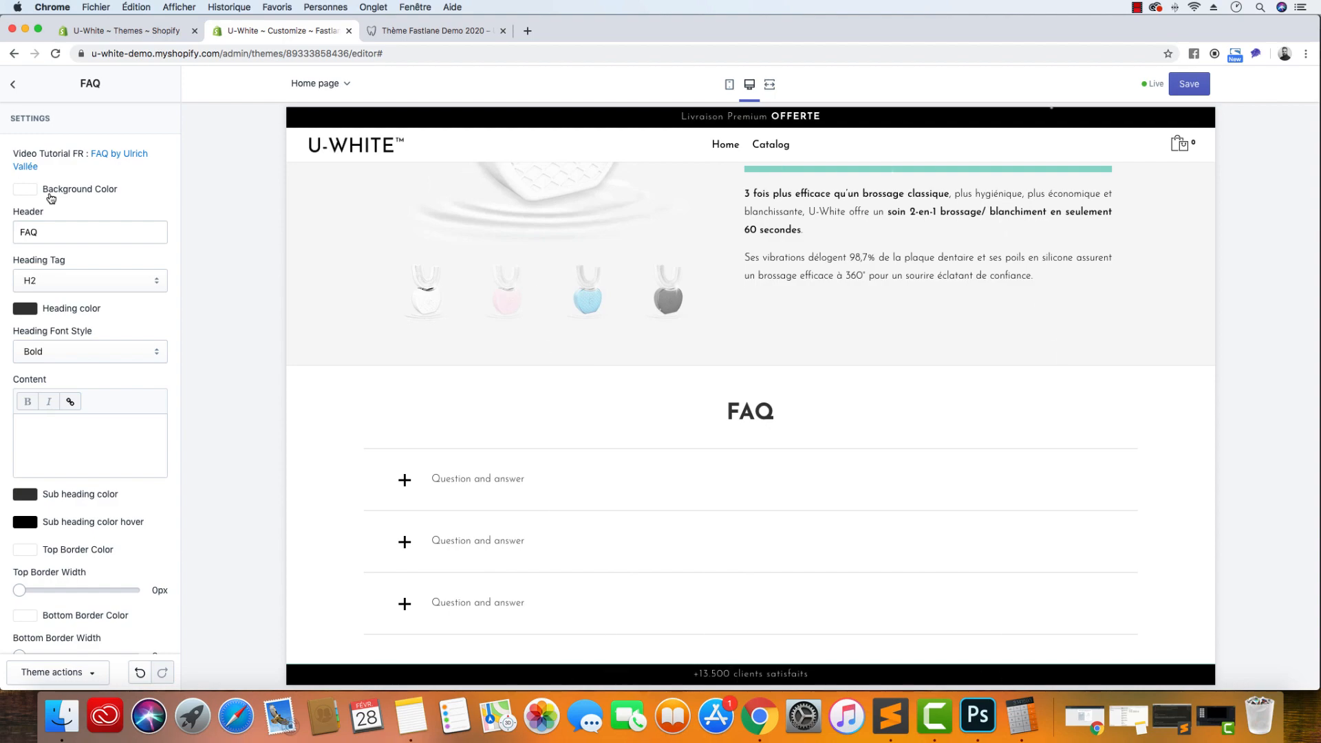
Check the FAQ on the uwhite.fr demo site and set the new FAQ section's heading color to the recently selected dark grey #30343A
click(407, 31)
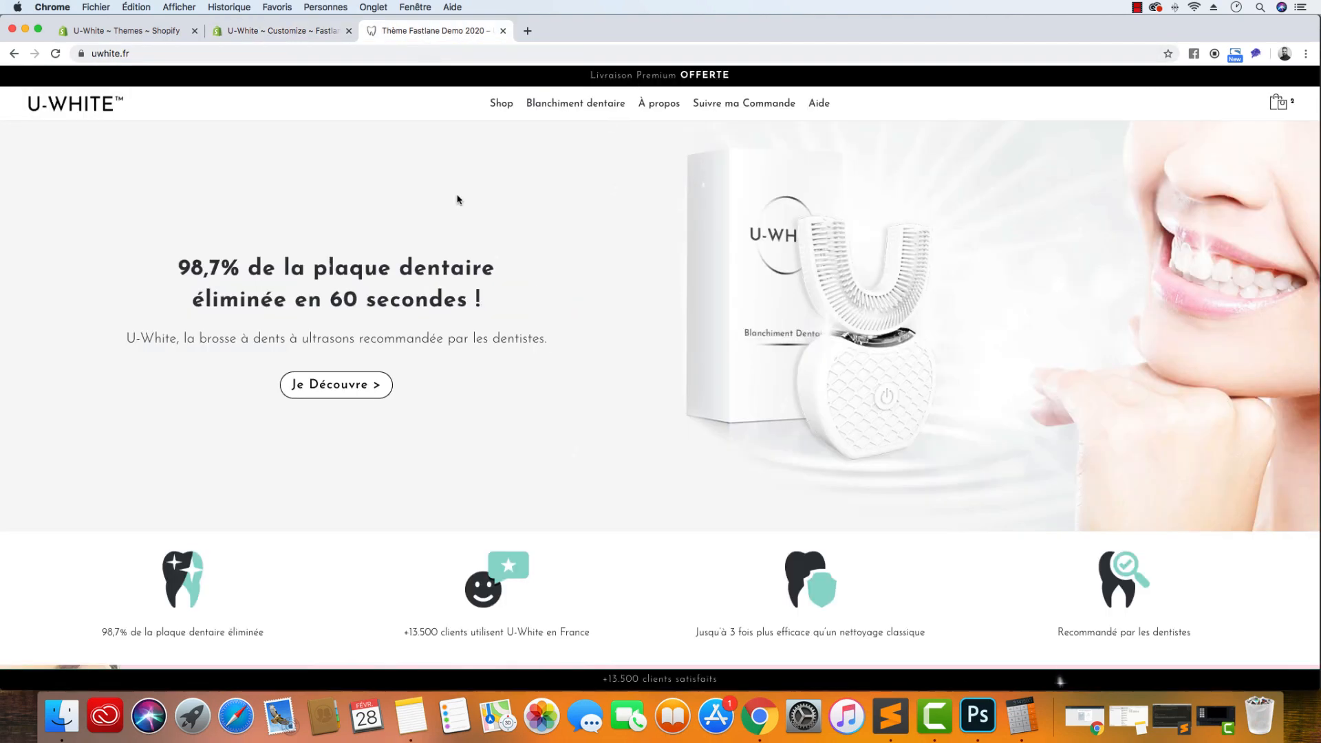
scroll(508, 421, down, 15)
scroll(508, 421, down, 10)
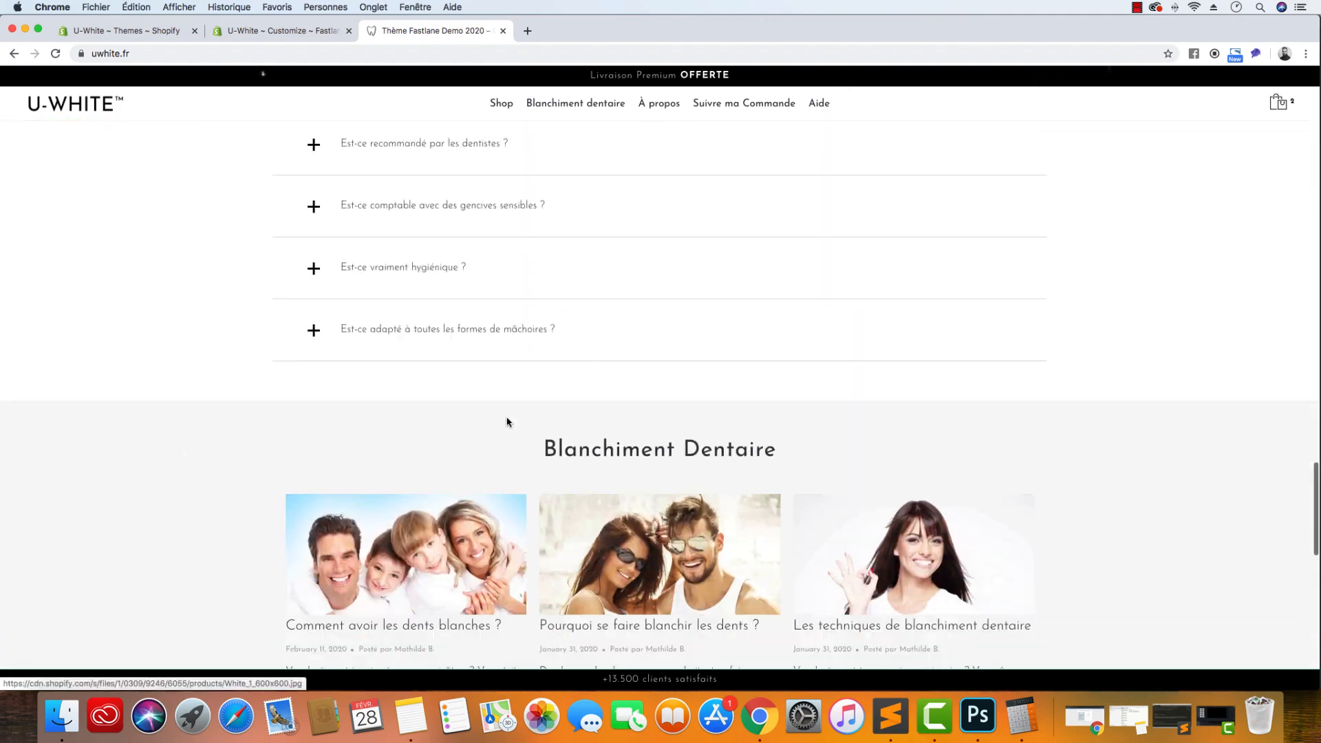
scroll(508, 421, up, 2)
click(273, 33)
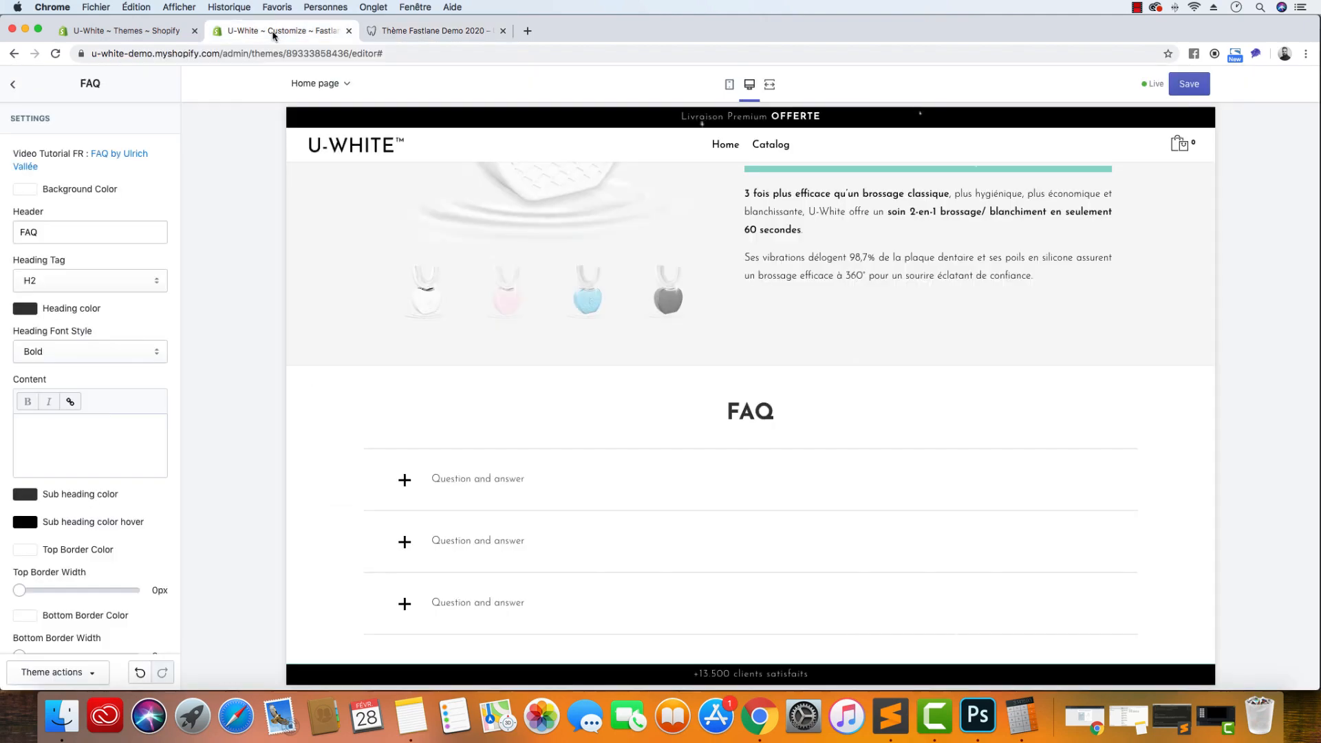
click(26, 309)
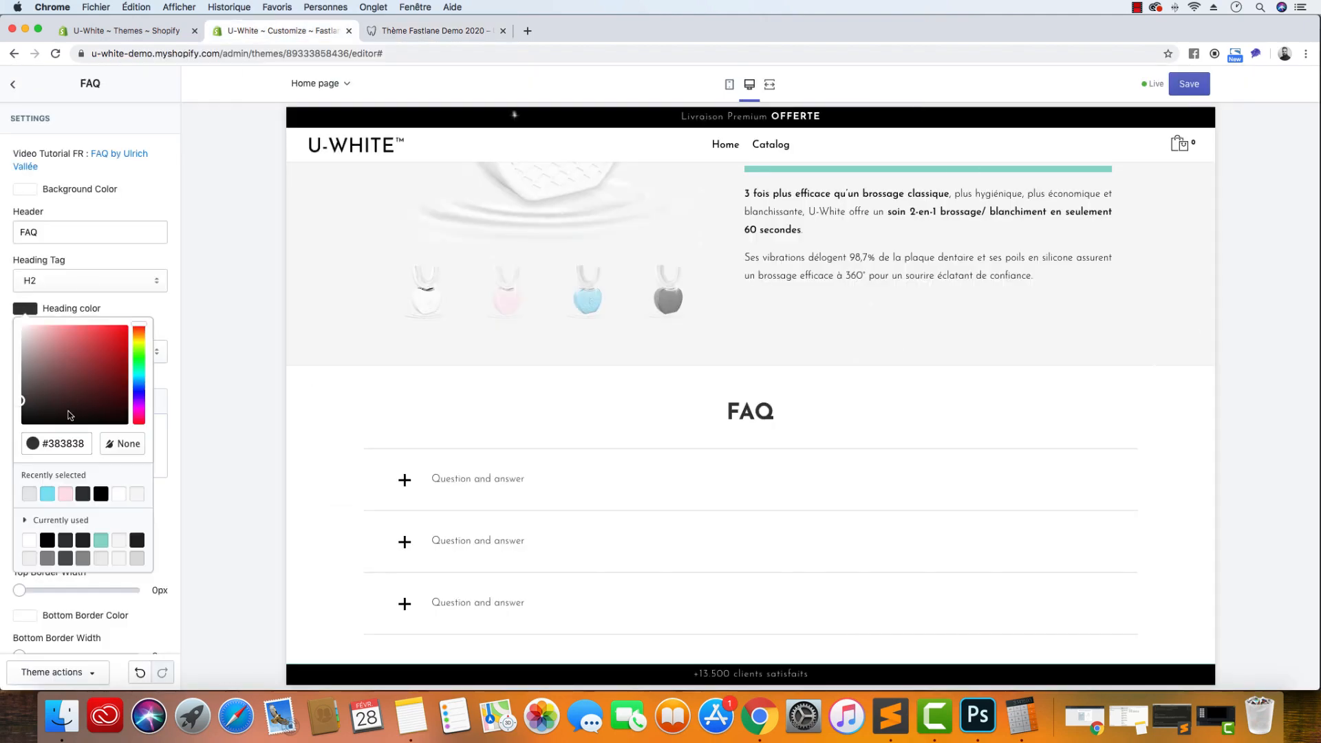
click(82, 494)
click(178, 311)
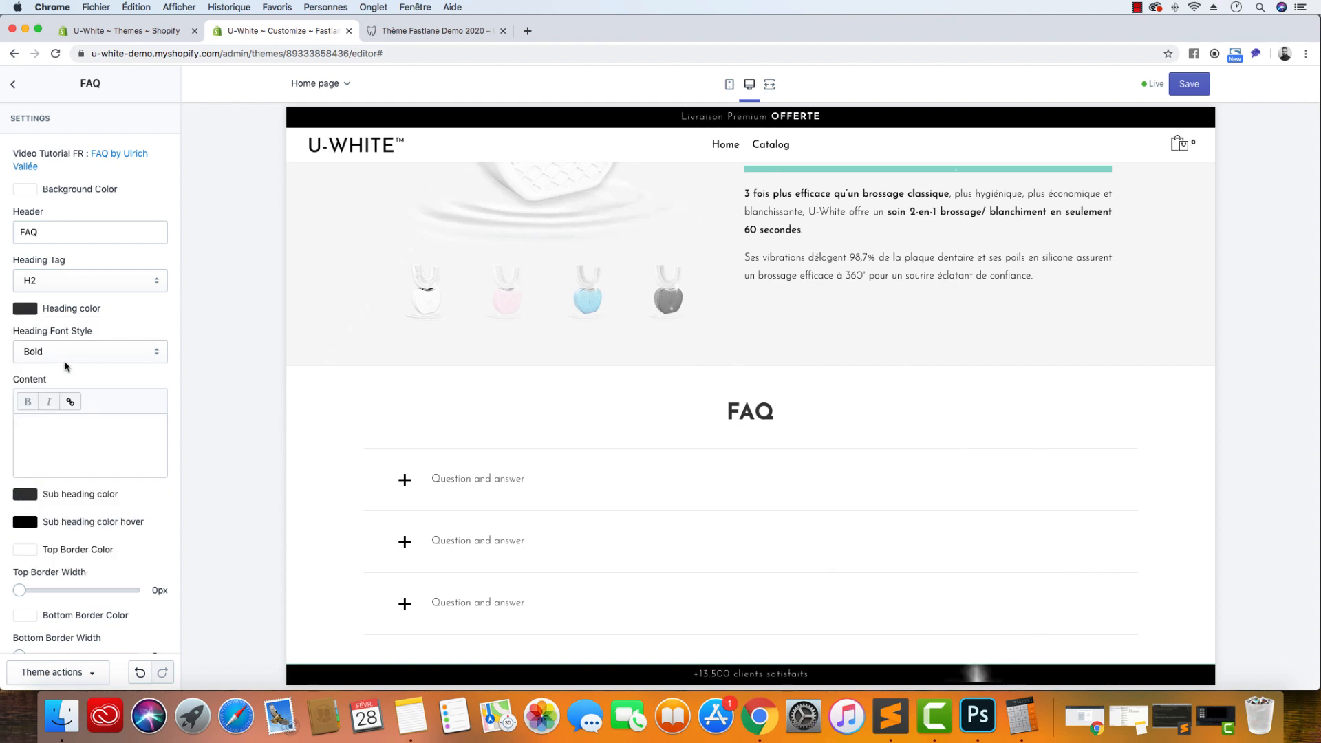
Expand the first FAQ question on the demo site for reference and set the FAQ section's sub heading color to #30343A
scroll(153, 417, down, 3)
scroll(153, 421, down, 1)
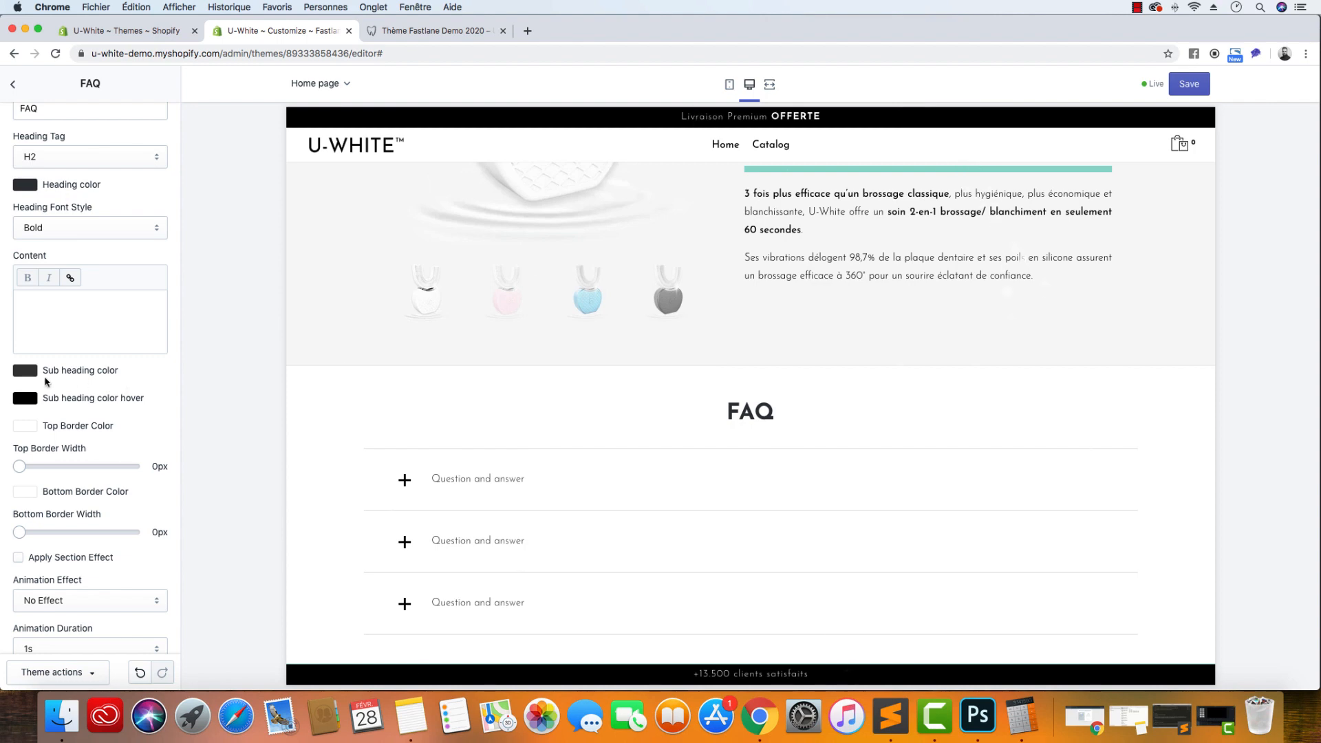
click(410, 33)
scroll(405, 296, down, 5)
scroll(406, 296, down, 3)
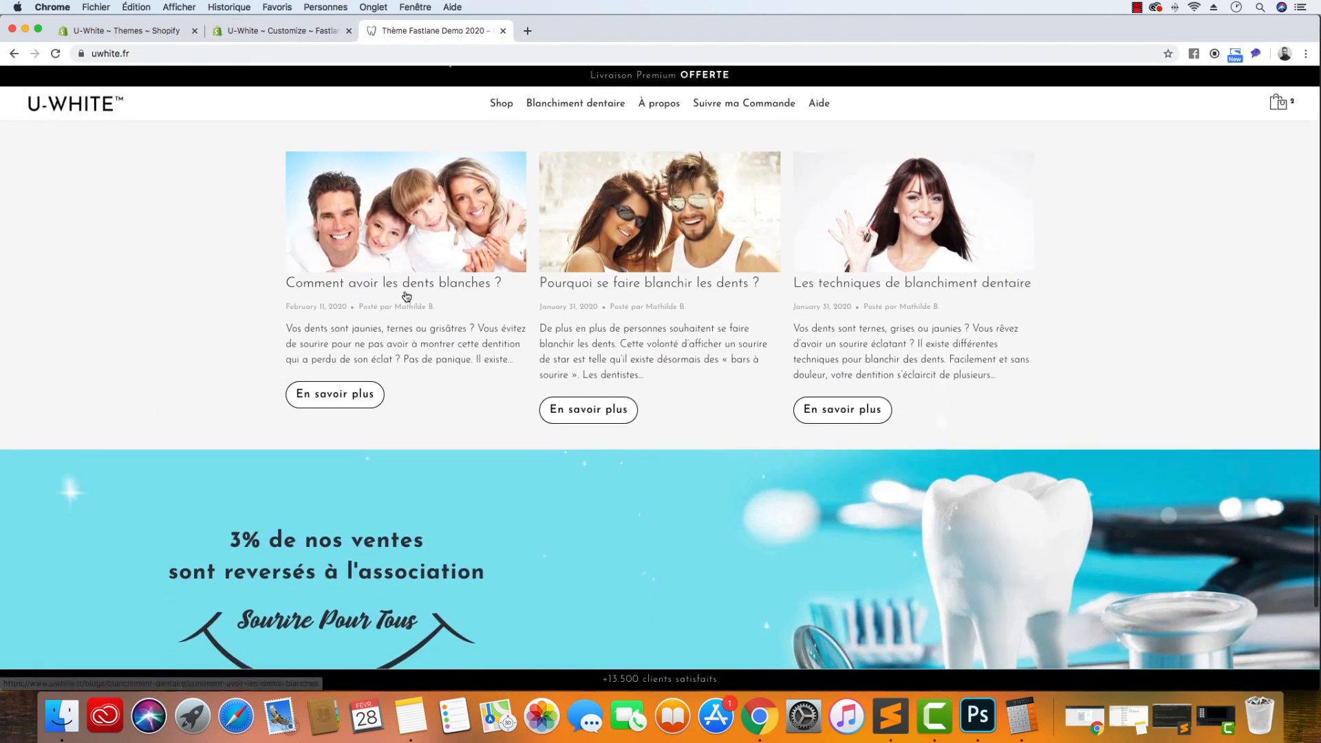
scroll(407, 295, up, 8)
click(357, 340)
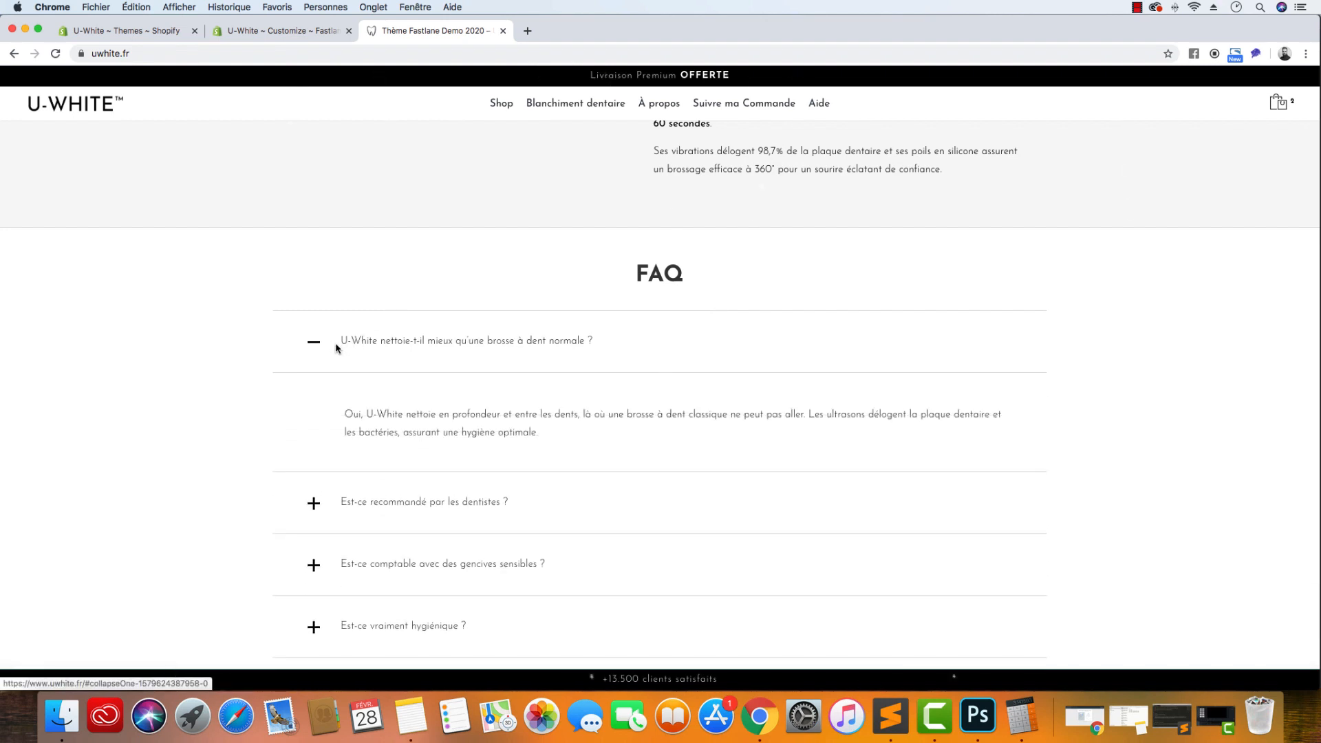
click(313, 35)
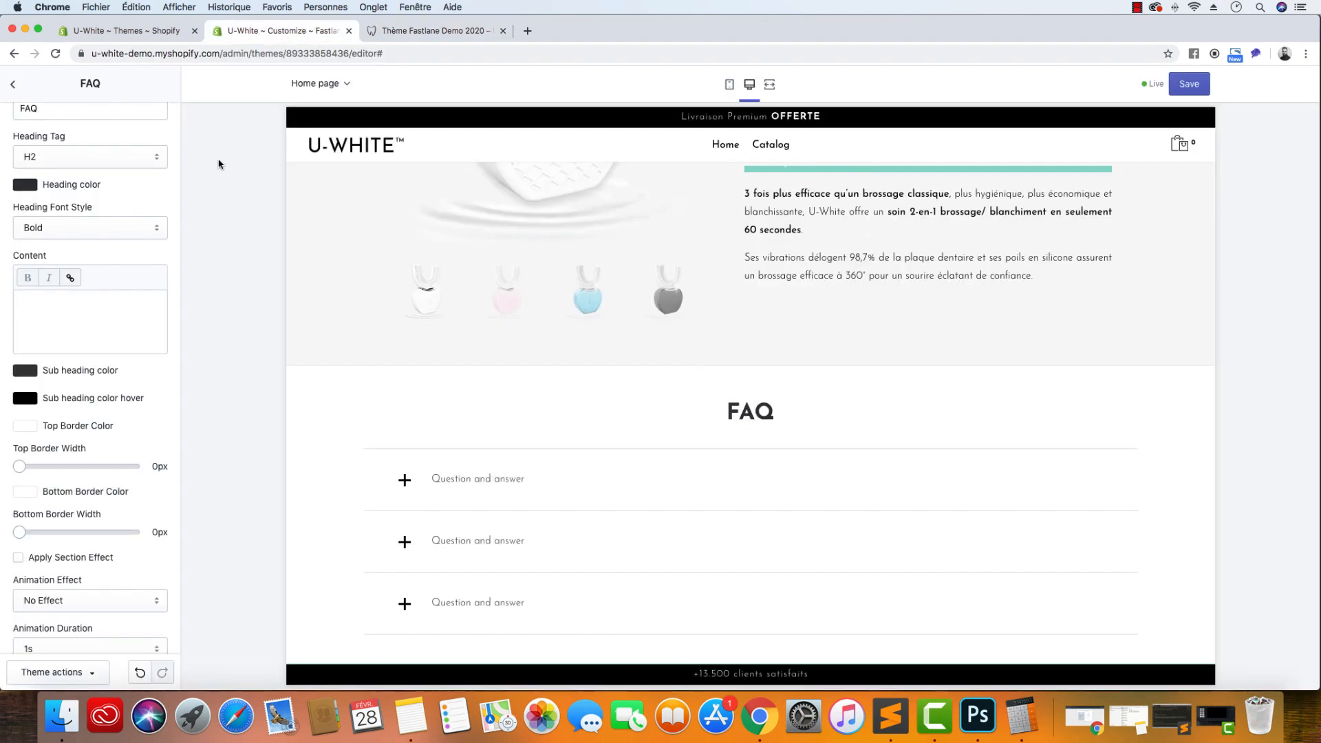
click(25, 371)
click(82, 556)
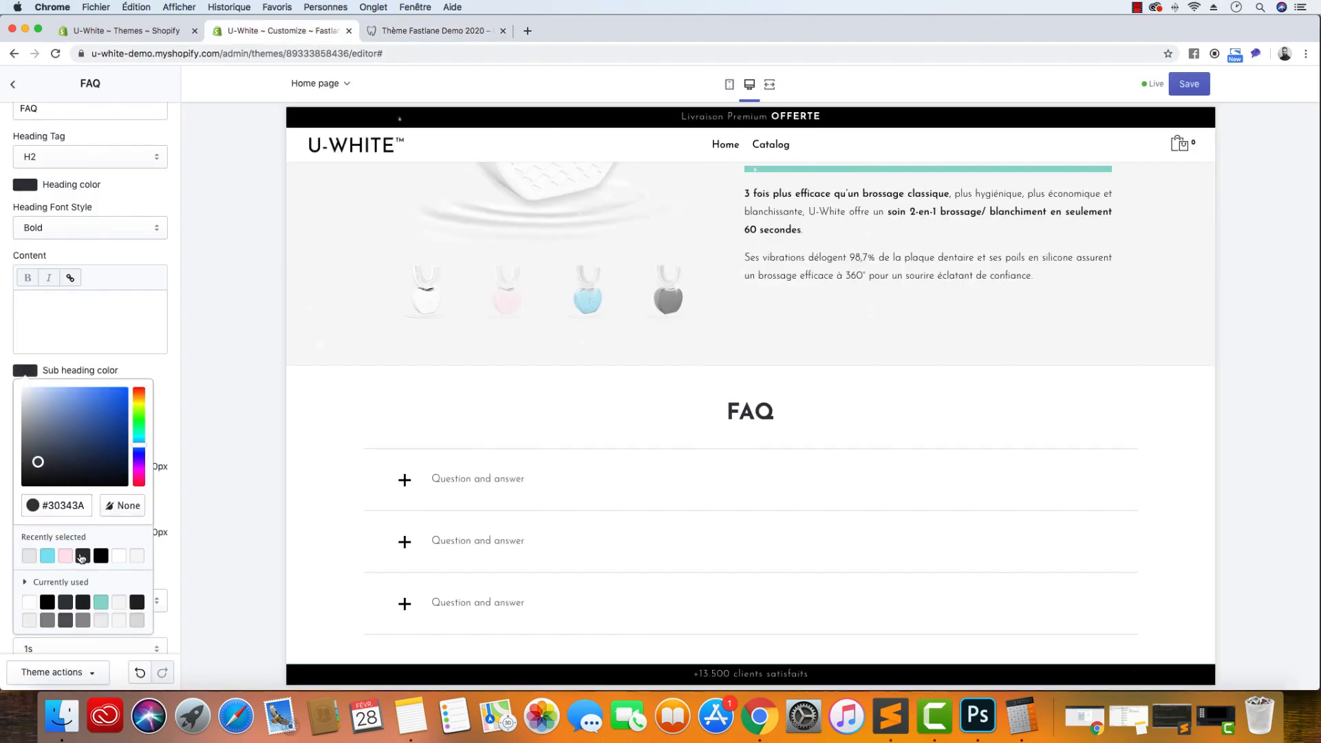
click(166, 380)
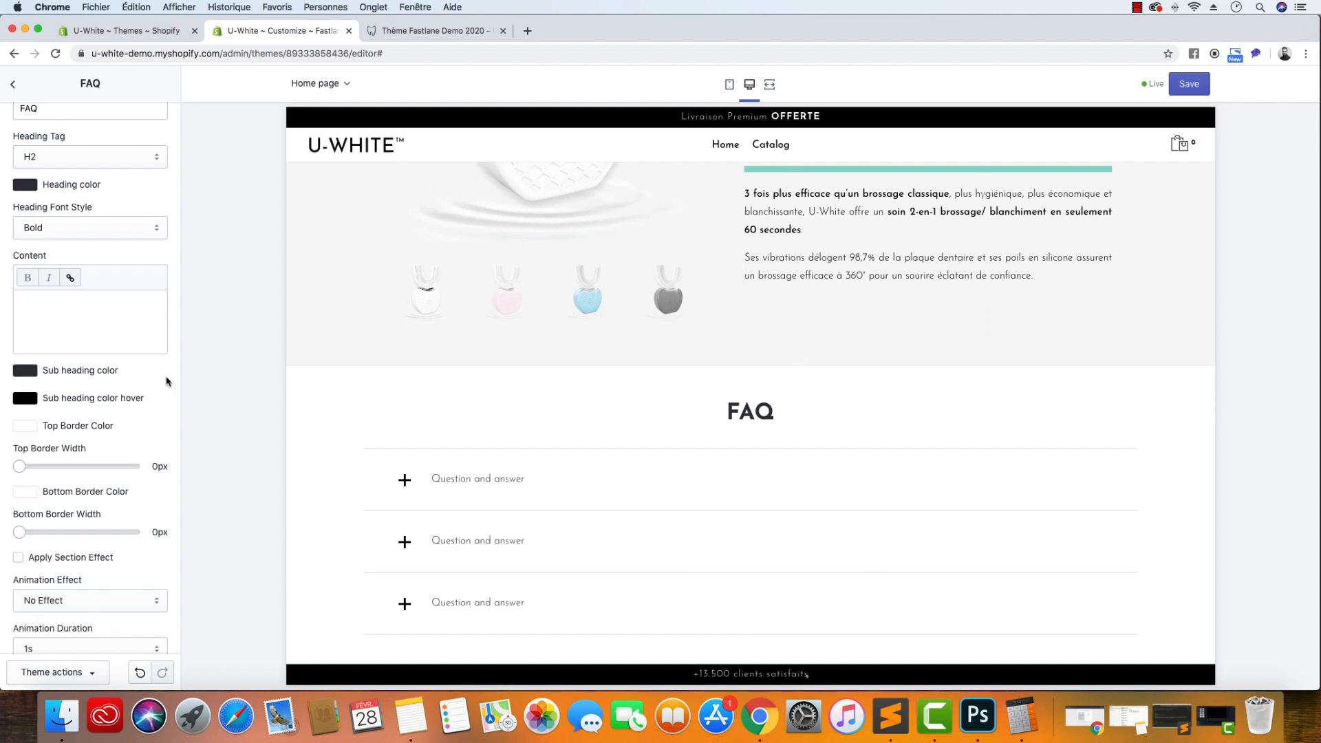
Inspect the sub heading hover color and examine how the demo site's FAQ is separated from the sections above and below it
click(17, 400)
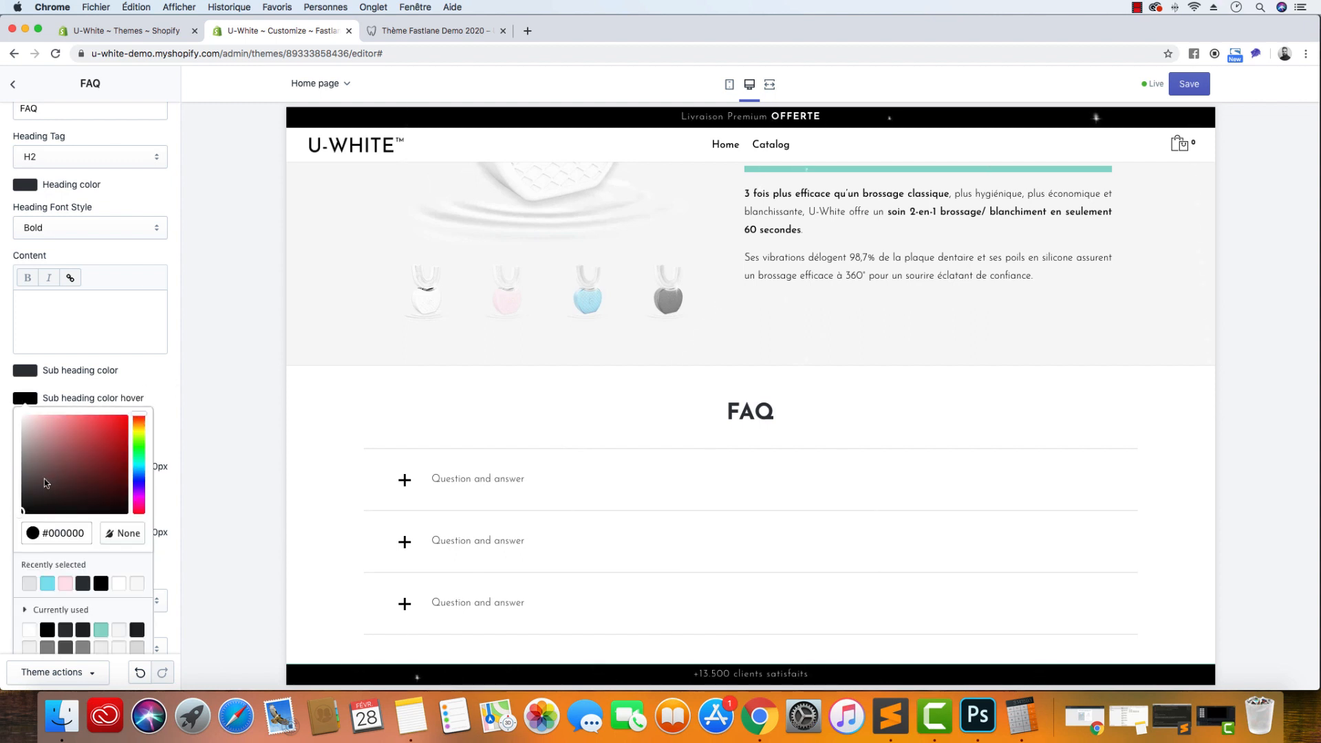
click(172, 368)
scroll(127, 419, down, 3)
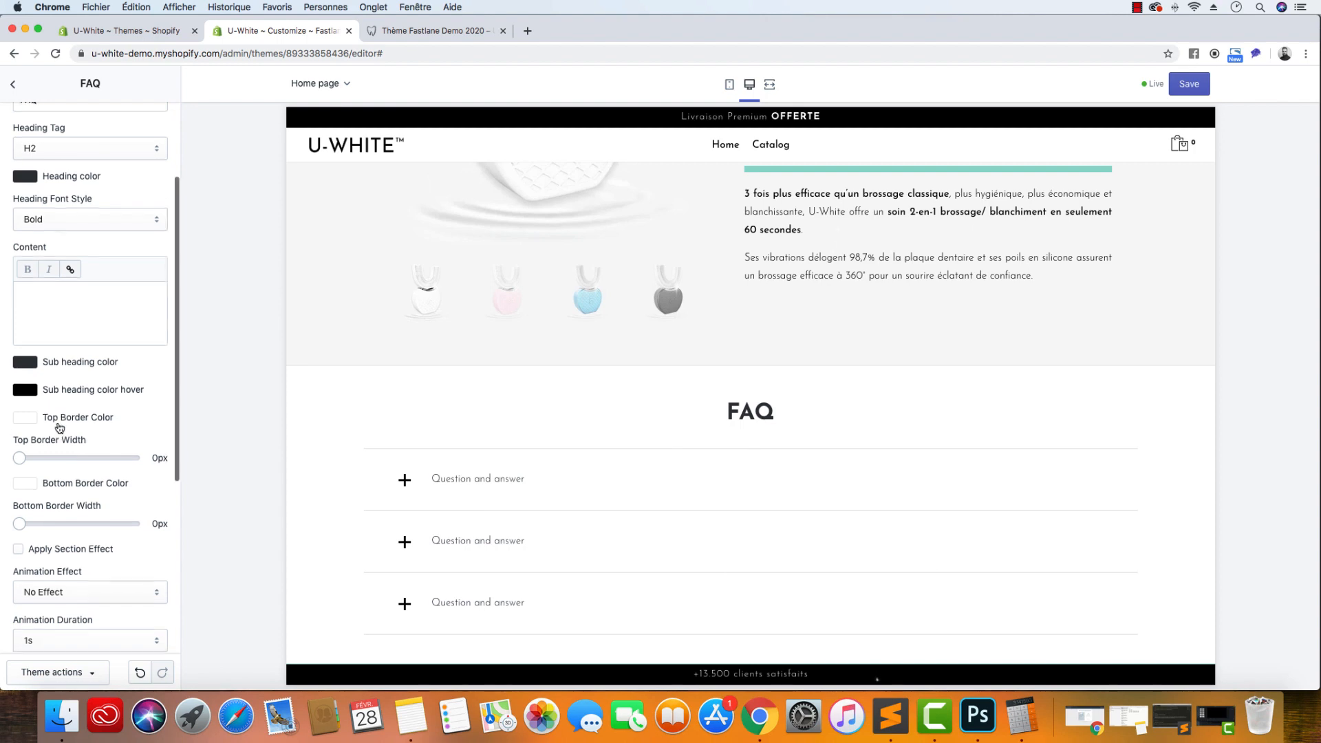
click(428, 30)
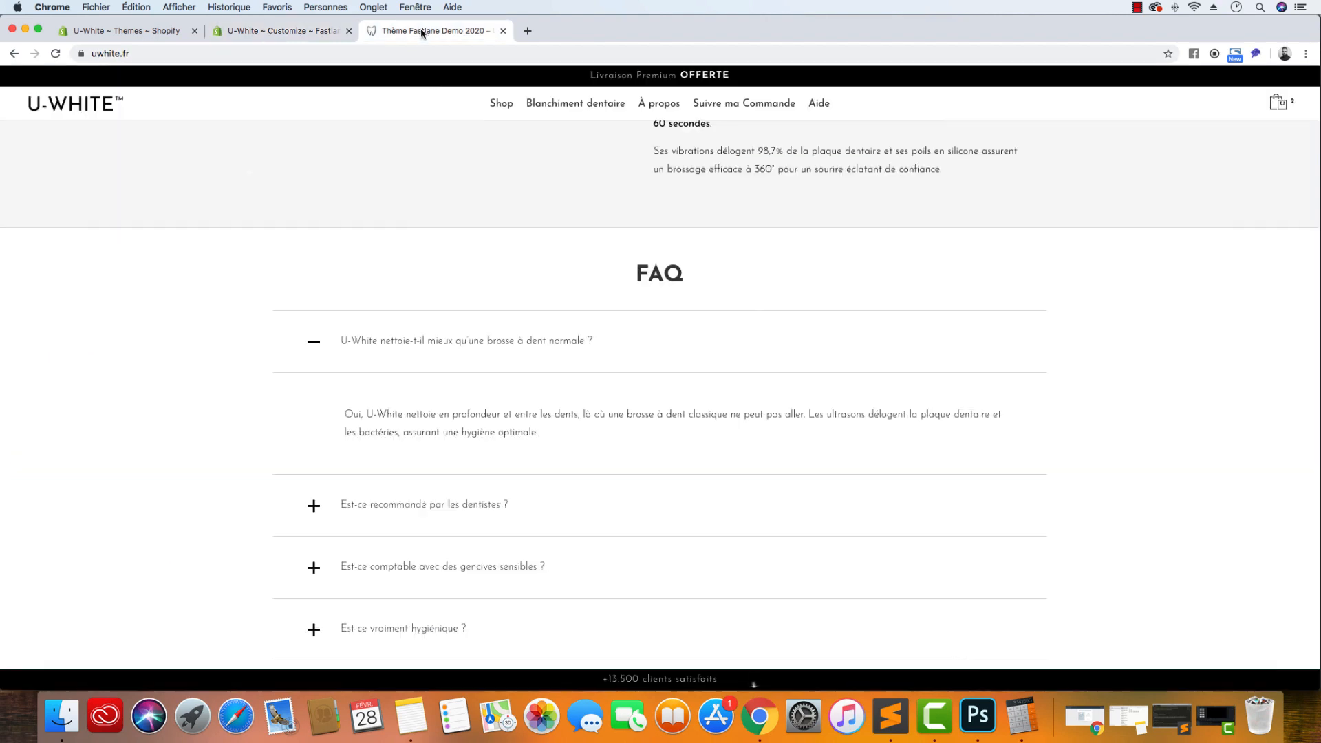
scroll(530, 296, up, 4)
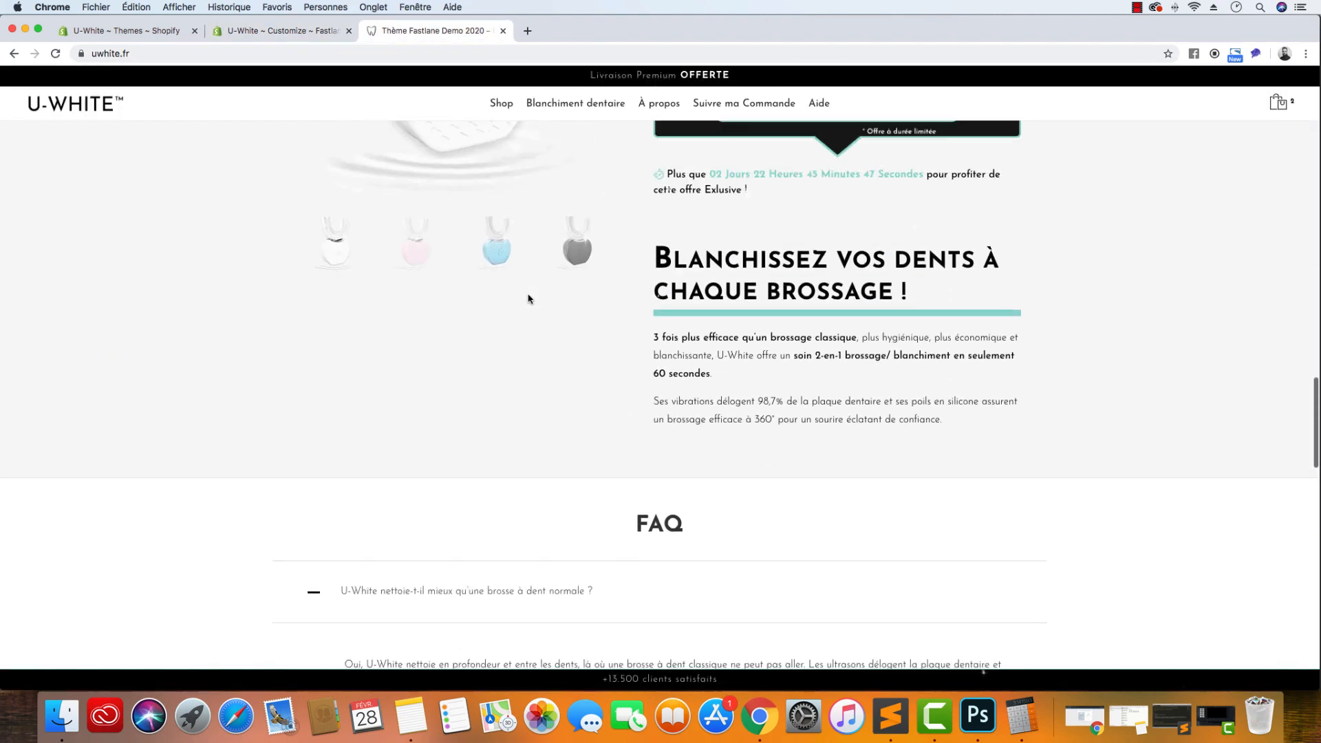
scroll(530, 298, down, 8)
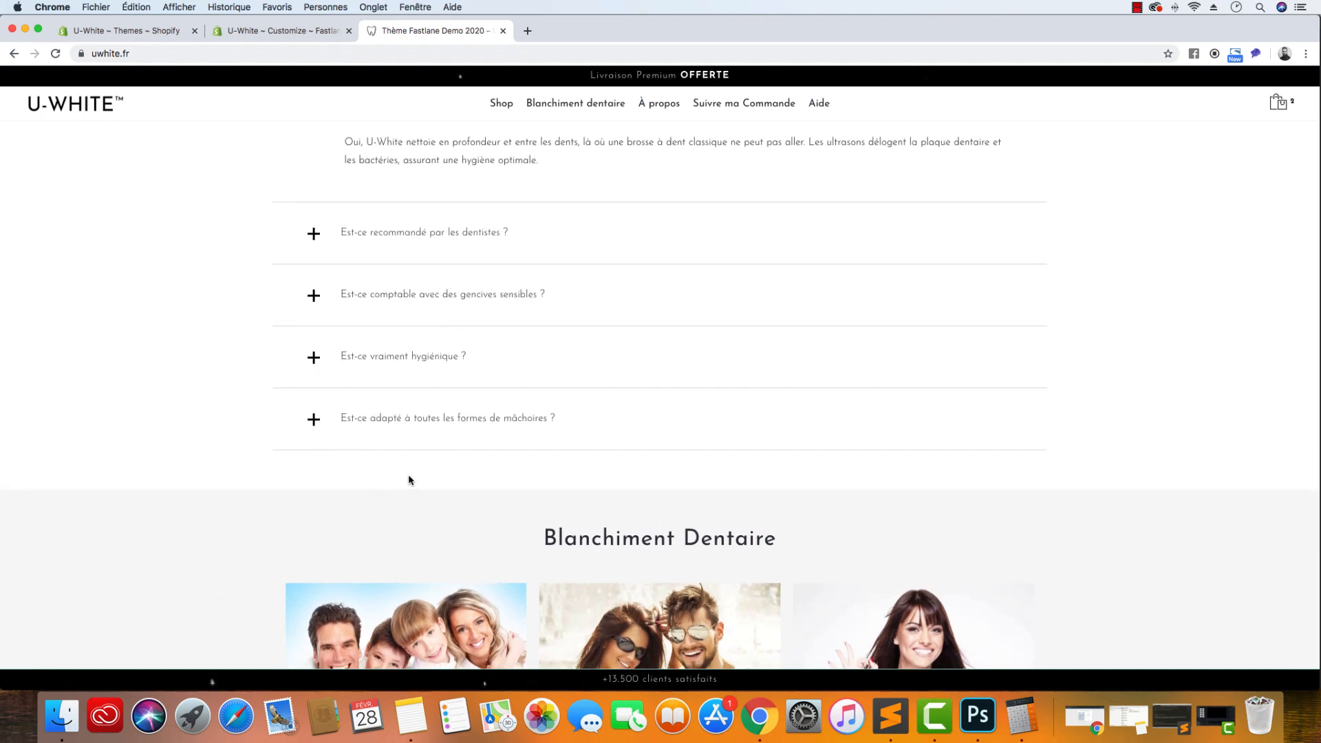
scroll(331, 464, down, 3)
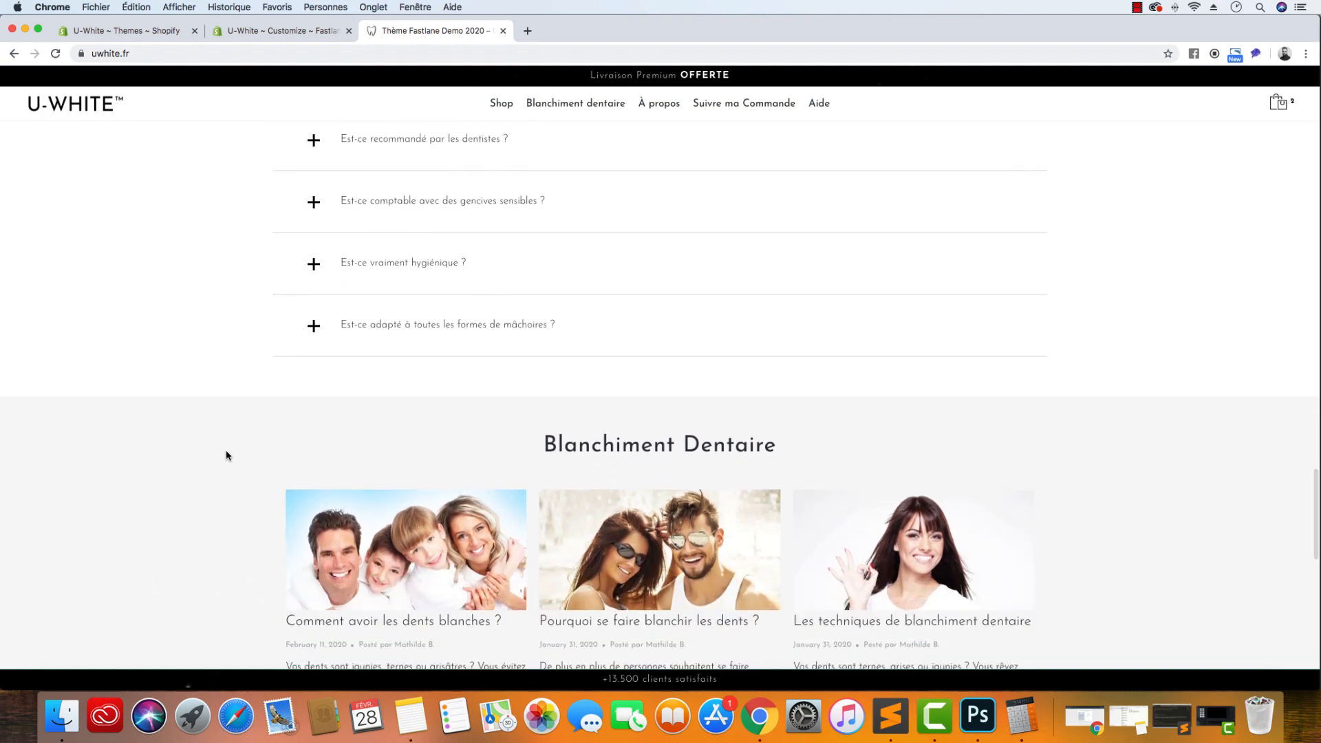
scroll(225, 451, up, 6)
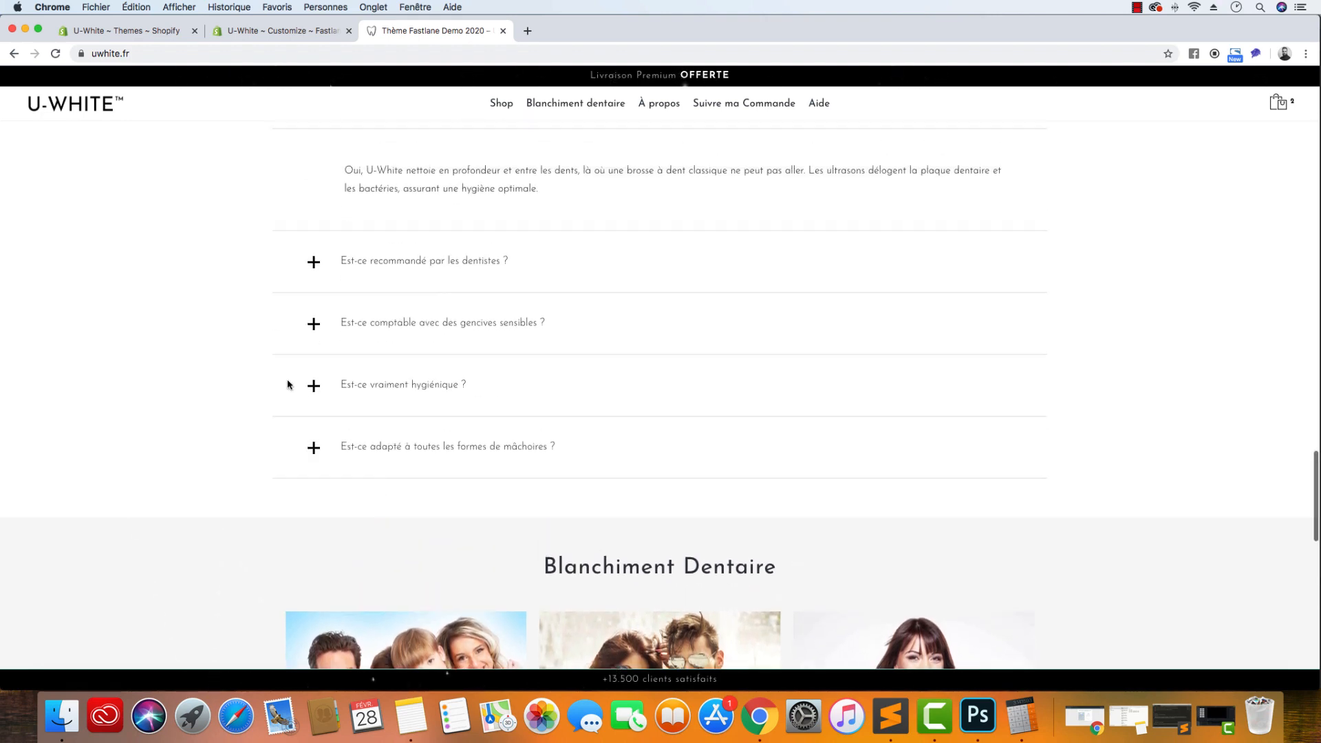
In the theme editor, enable the FAQ's section effect with the fadeIn animation and a 2s duration
click(258, 31)
scroll(102, 401, down, 2)
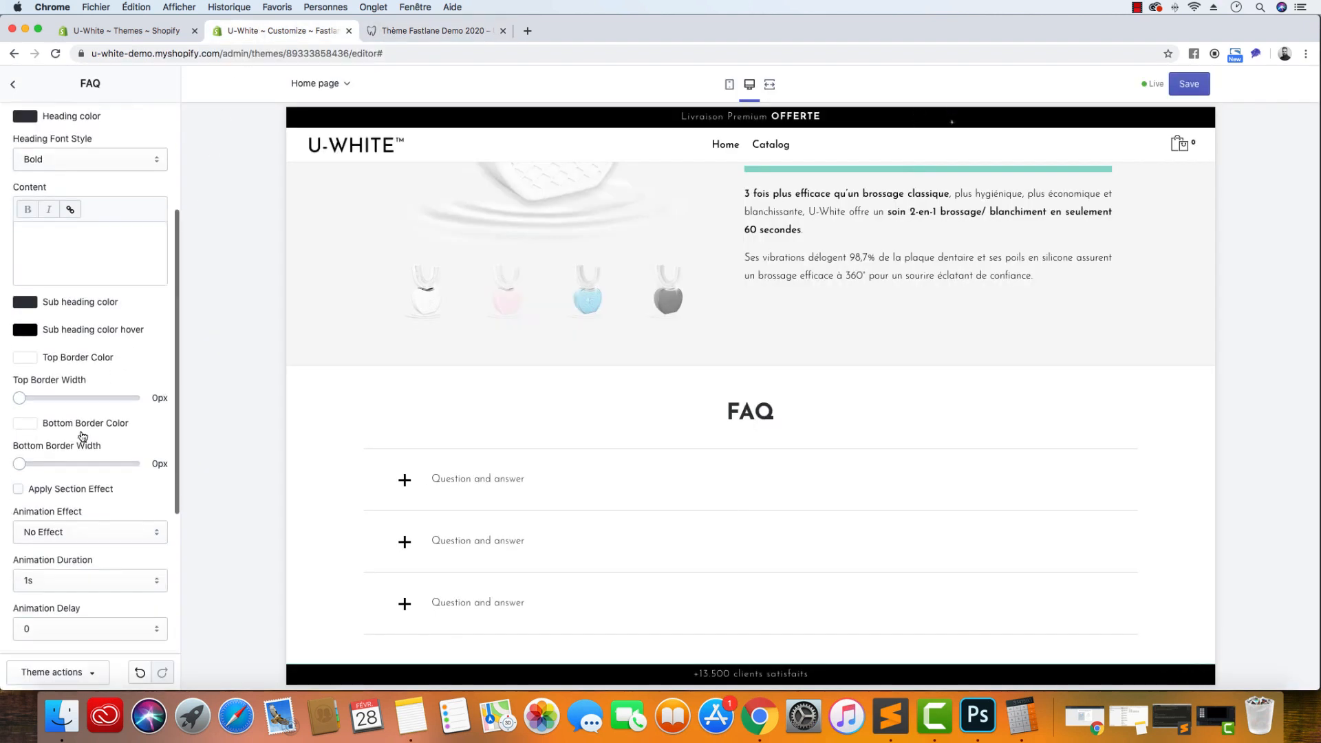
click(79, 484)
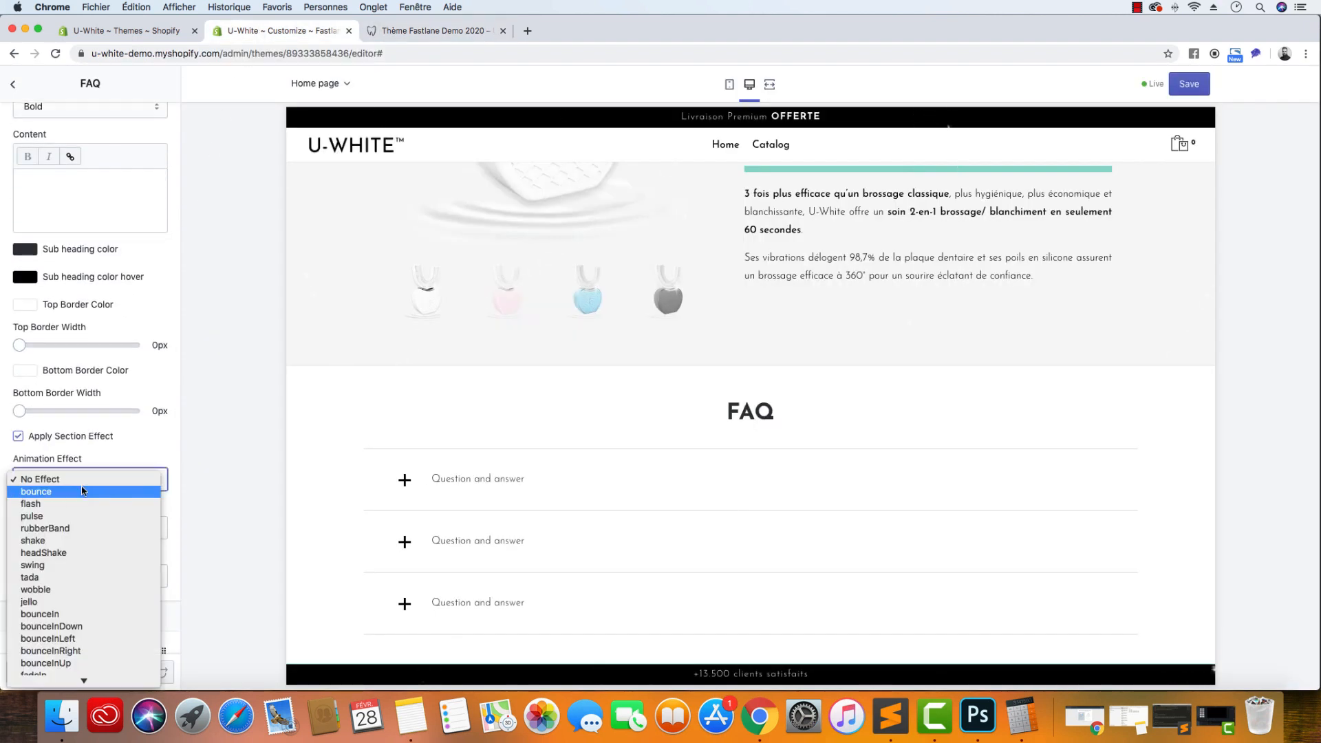
scroll(77, 598, down, 4)
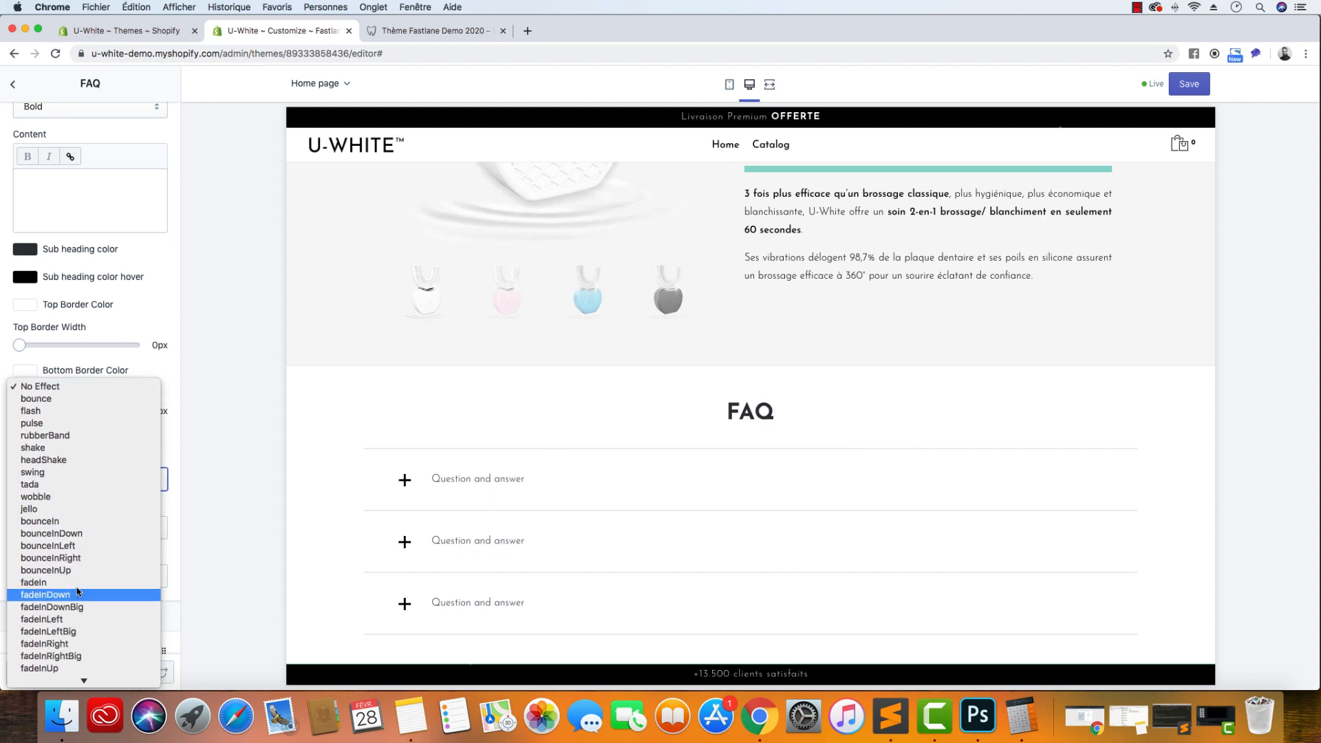
click(73, 578)
click(81, 536)
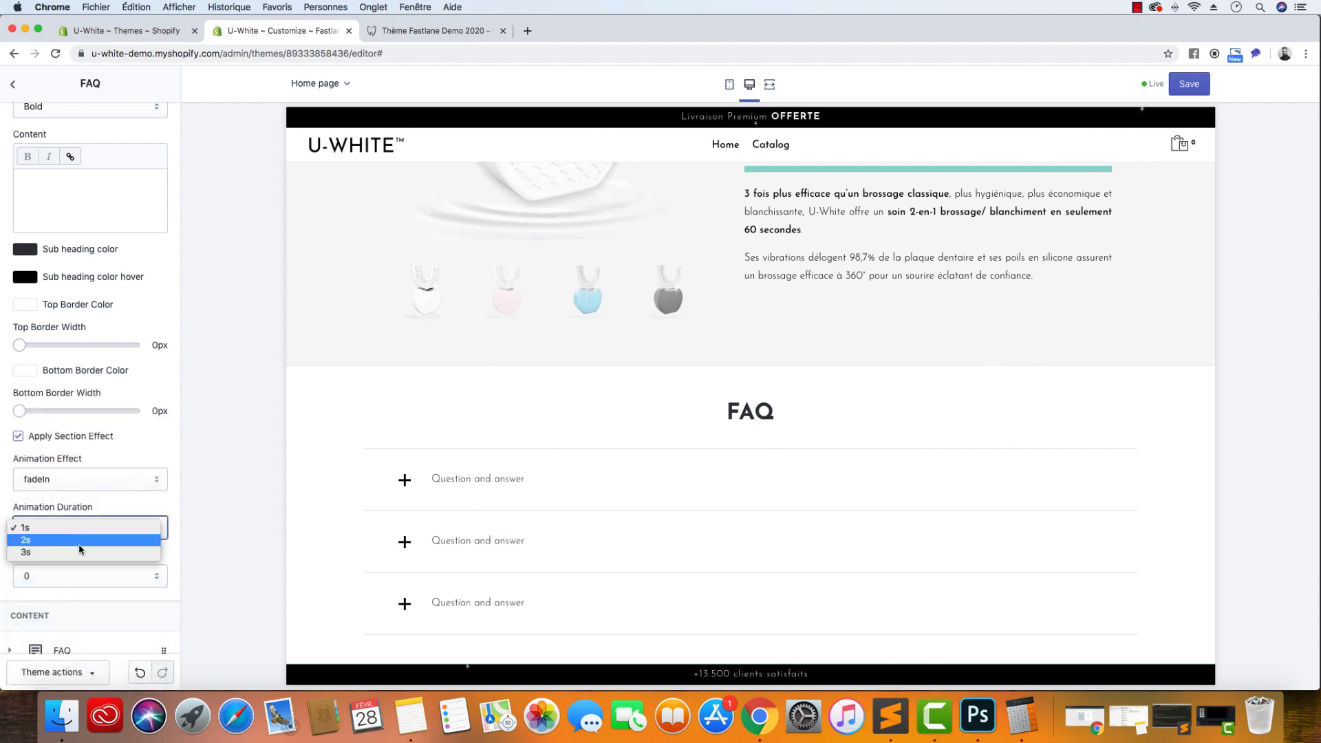
click(77, 554)
click(103, 521)
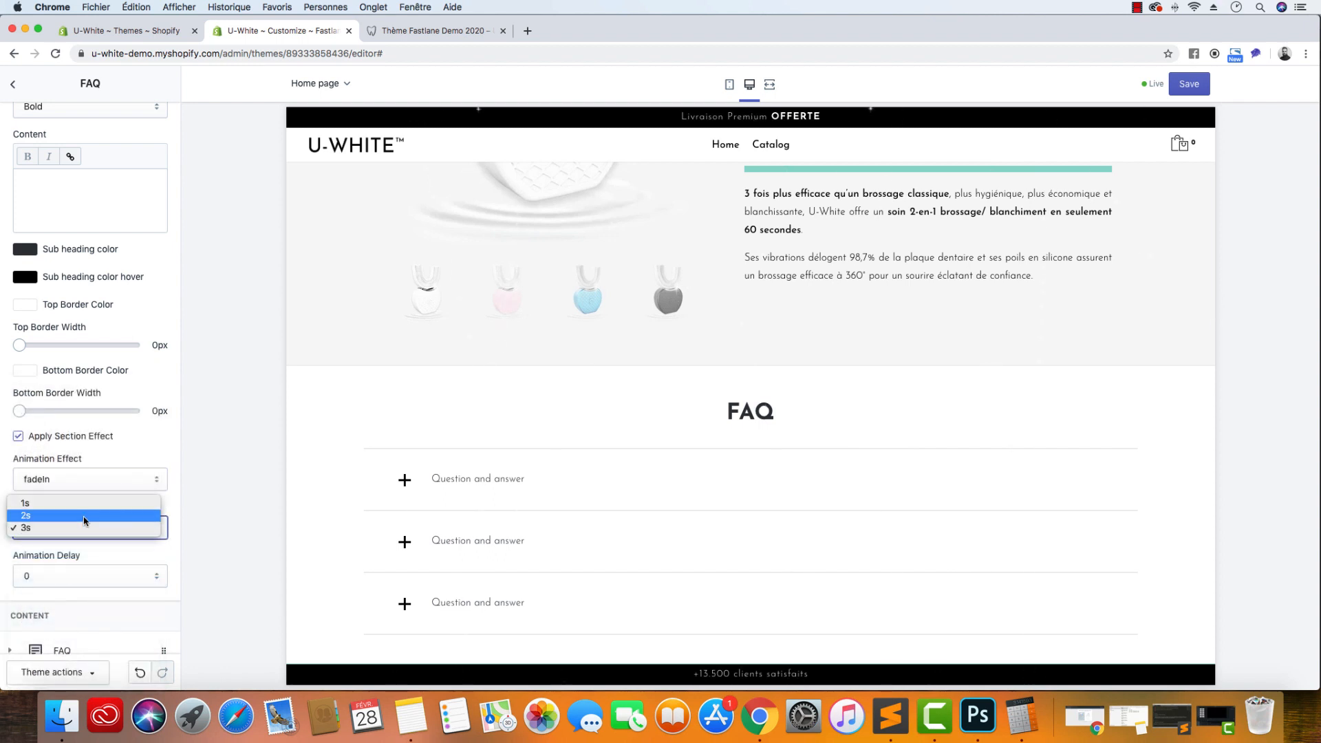
click(82, 516)
scroll(72, 510, down, 4)
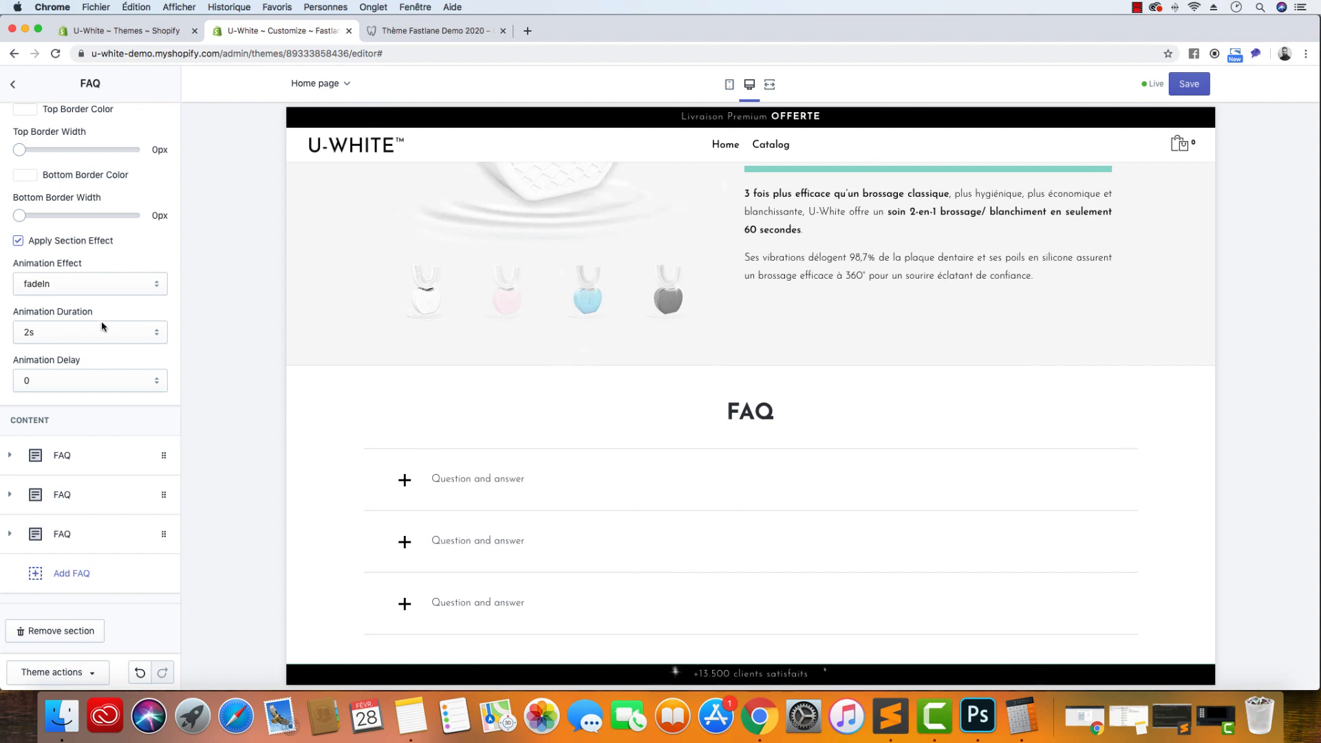
Open the Aide page on the demo site and look through its product questions and contact form
click(393, 36)
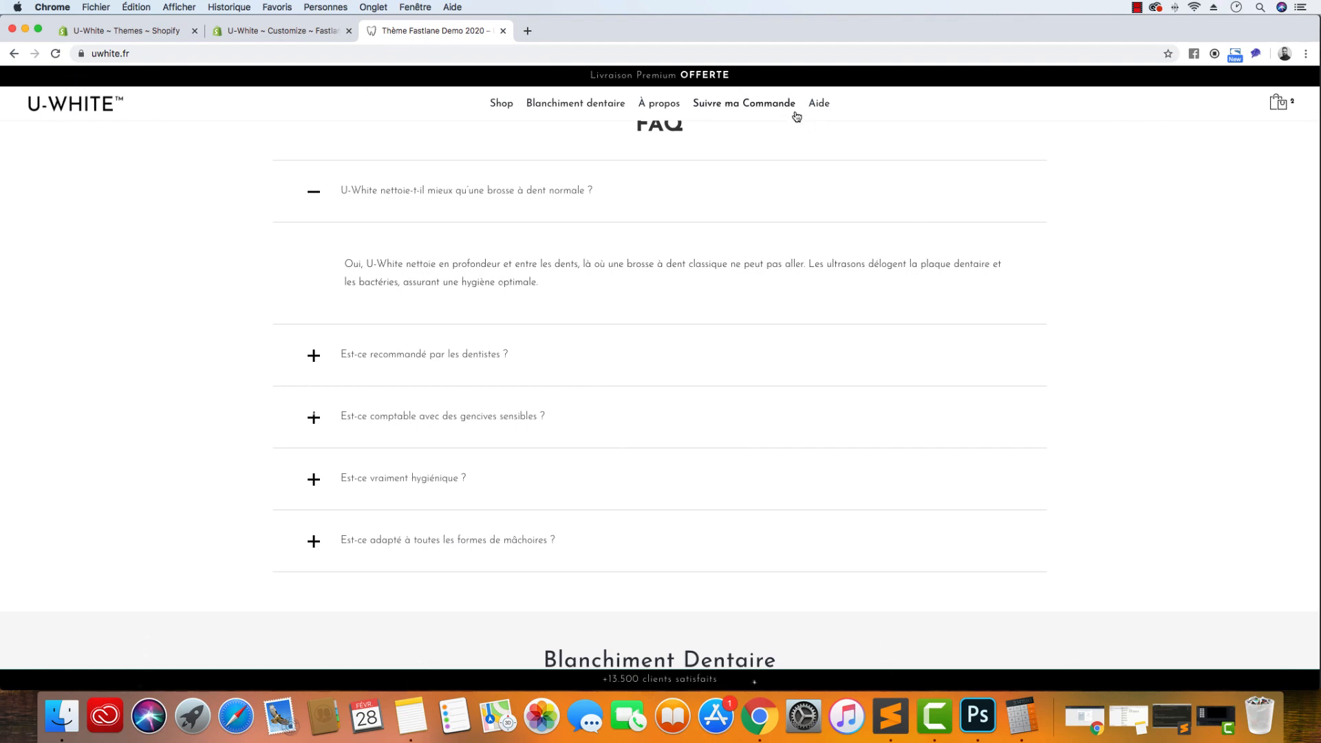
click(820, 104)
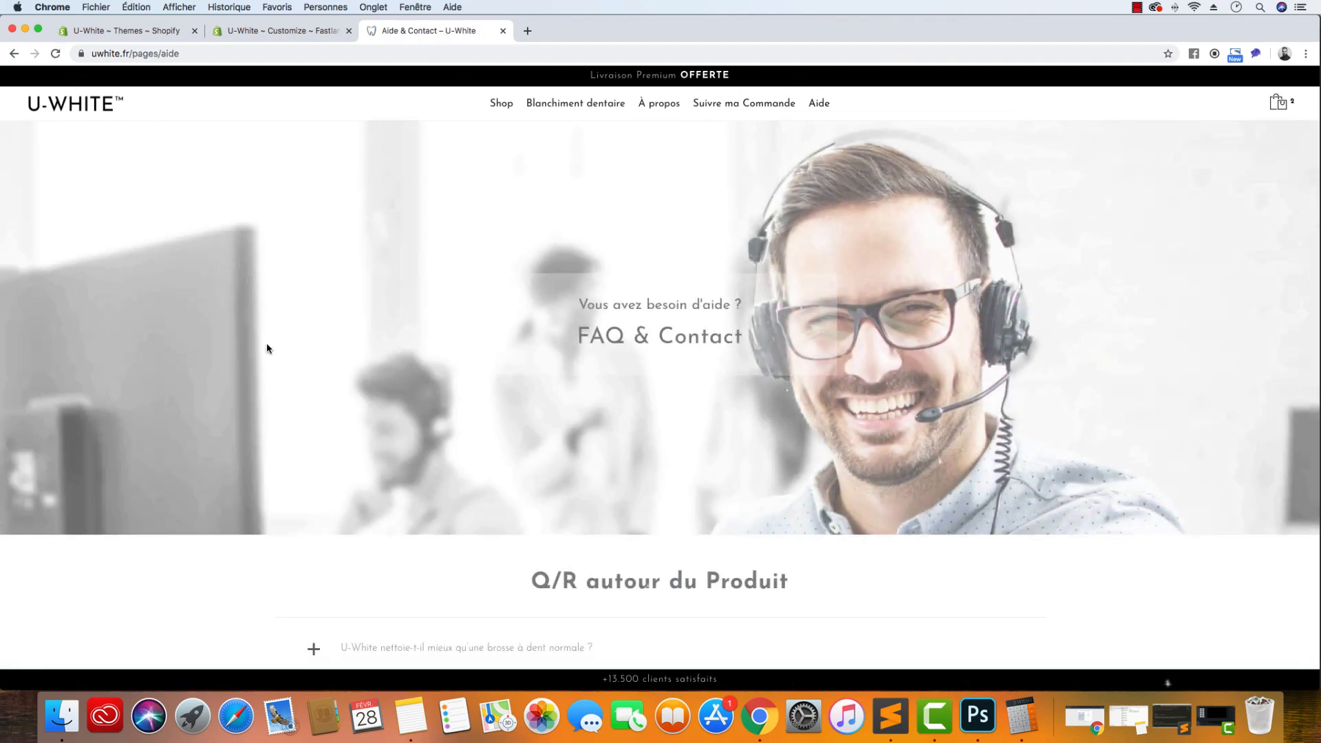
scroll(268, 348, down, 10)
scroll(267, 348, down, 9)
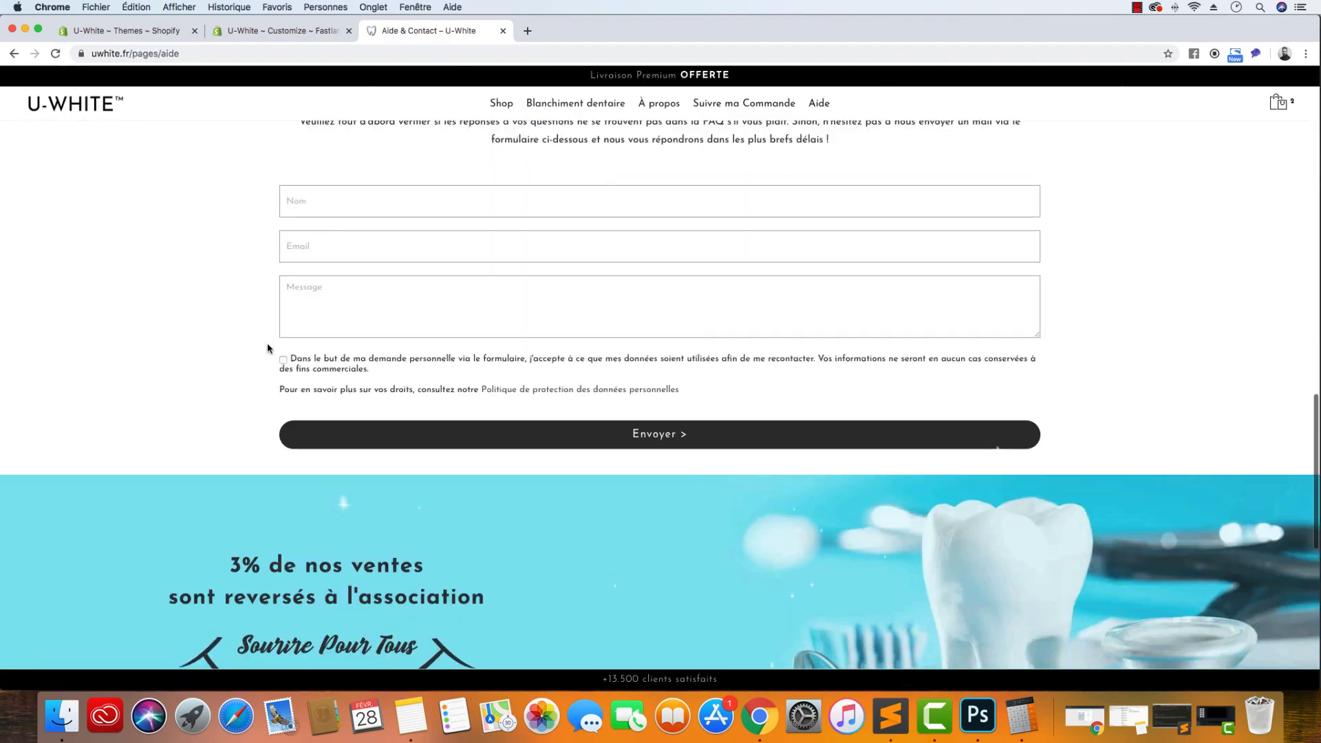
Return to the demo site's home page and go to its FAQ section
scroll(268, 348, up, 14)
scroll(267, 348, up, 5)
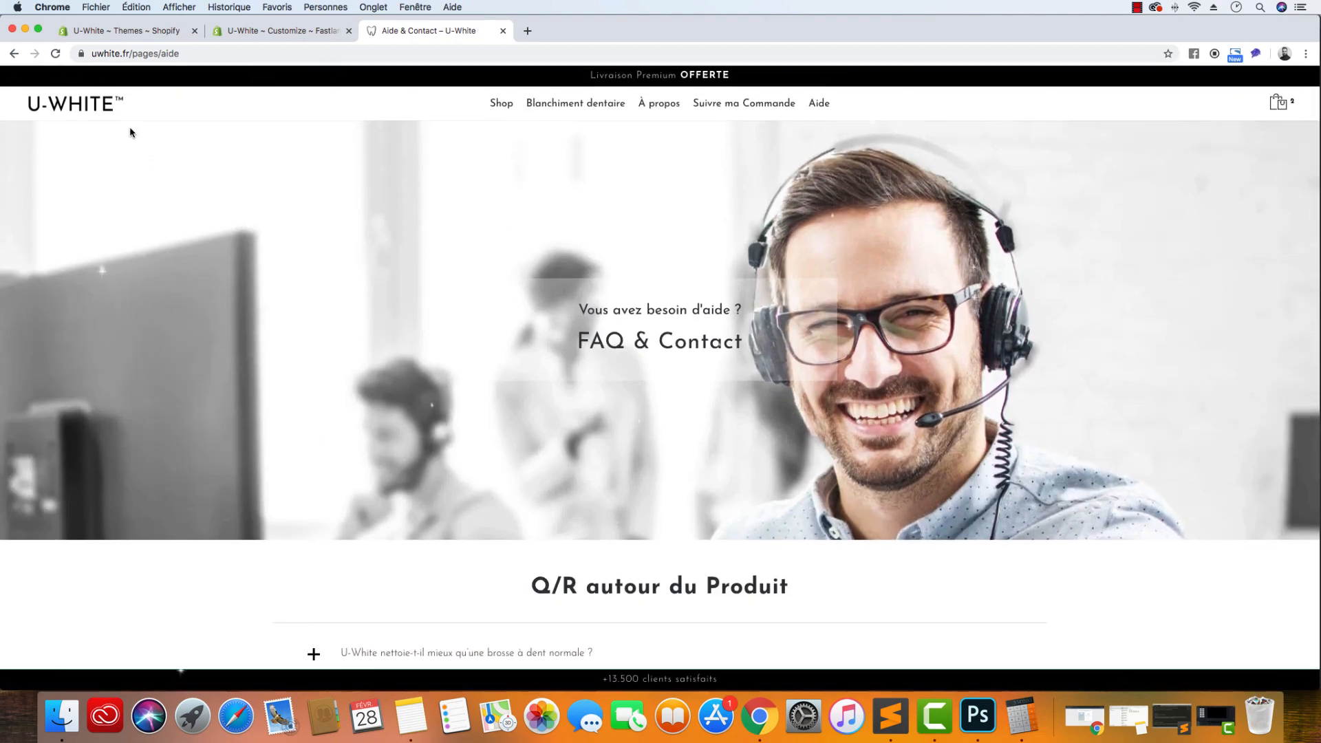
click(116, 110)
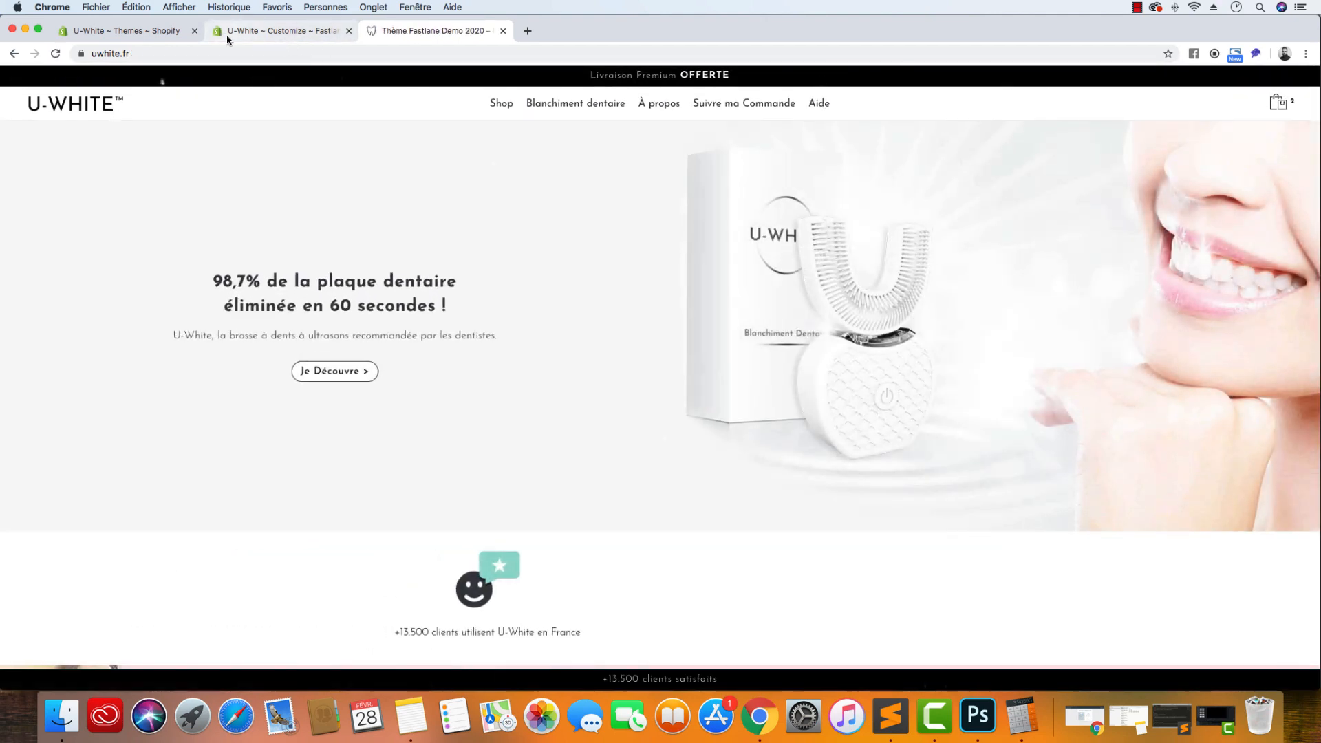
click(284, 38)
click(433, 30)
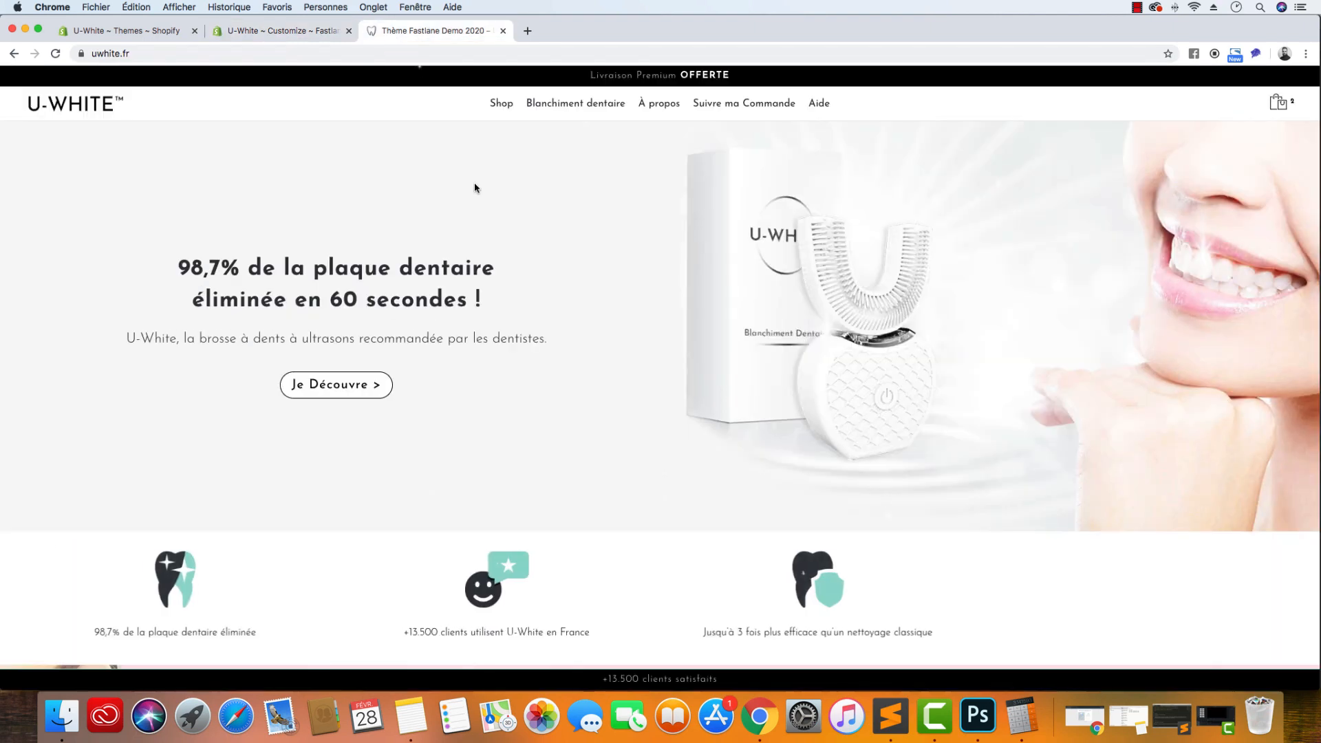
scroll(664, 579, down, 20)
scroll(668, 577, down, 6)
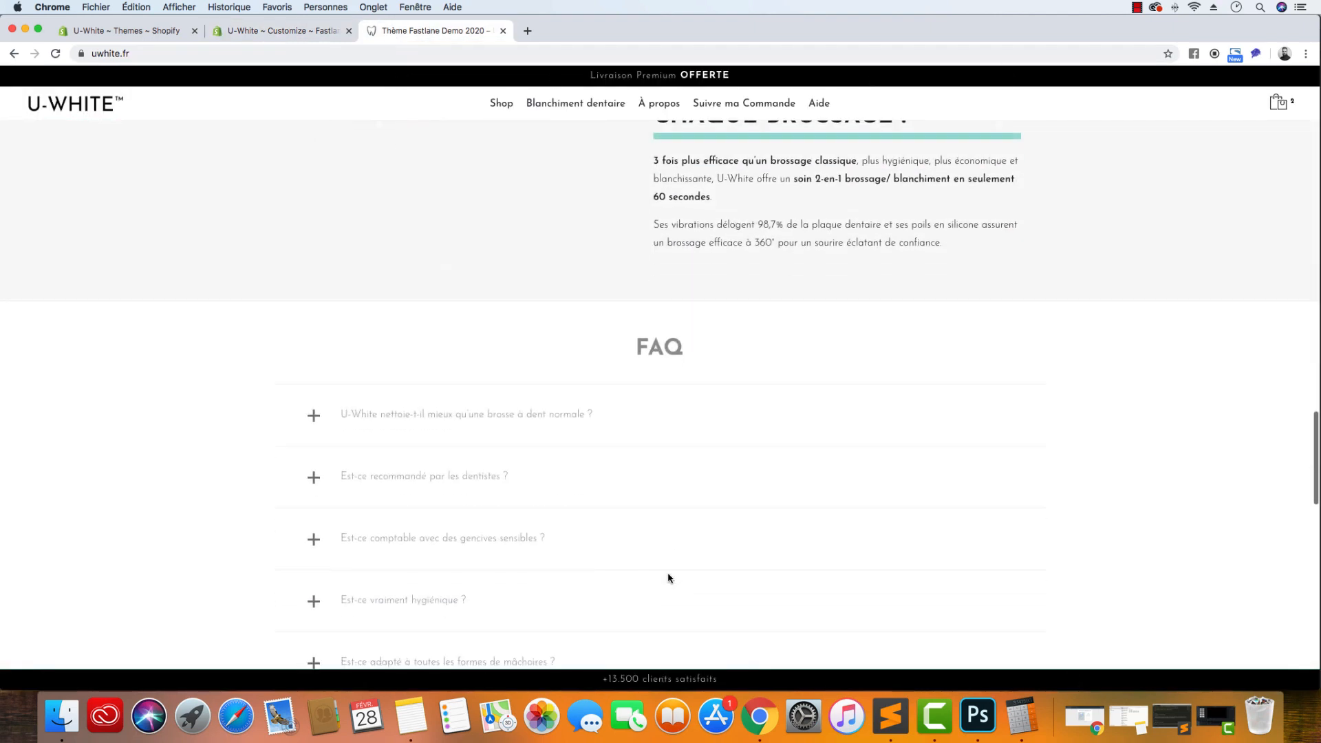
Copy the demo site's first question, "U-White nettoie-t-il mieux qu'une brosse à dent normale ?", into the first FAQ item's heading in the theme editor
drag(611, 325, 341, 322)
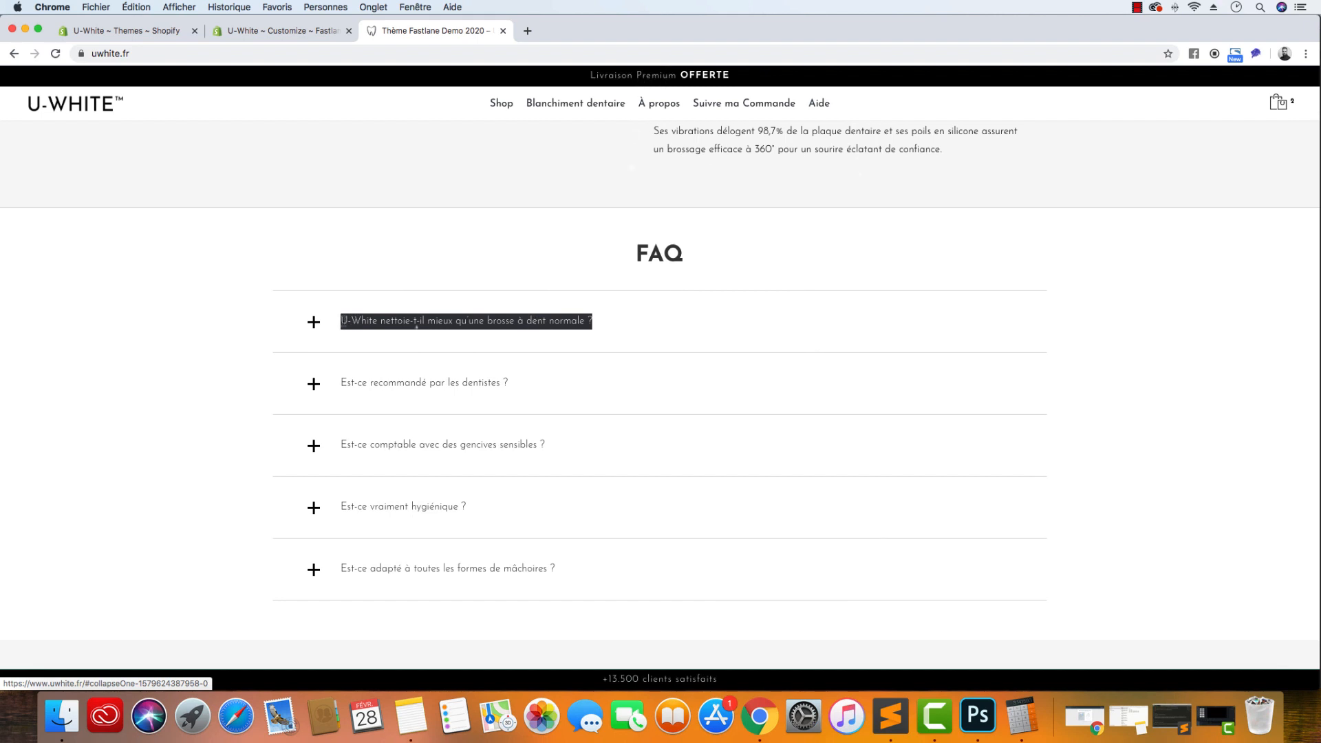
key(super+c)
click(282, 30)
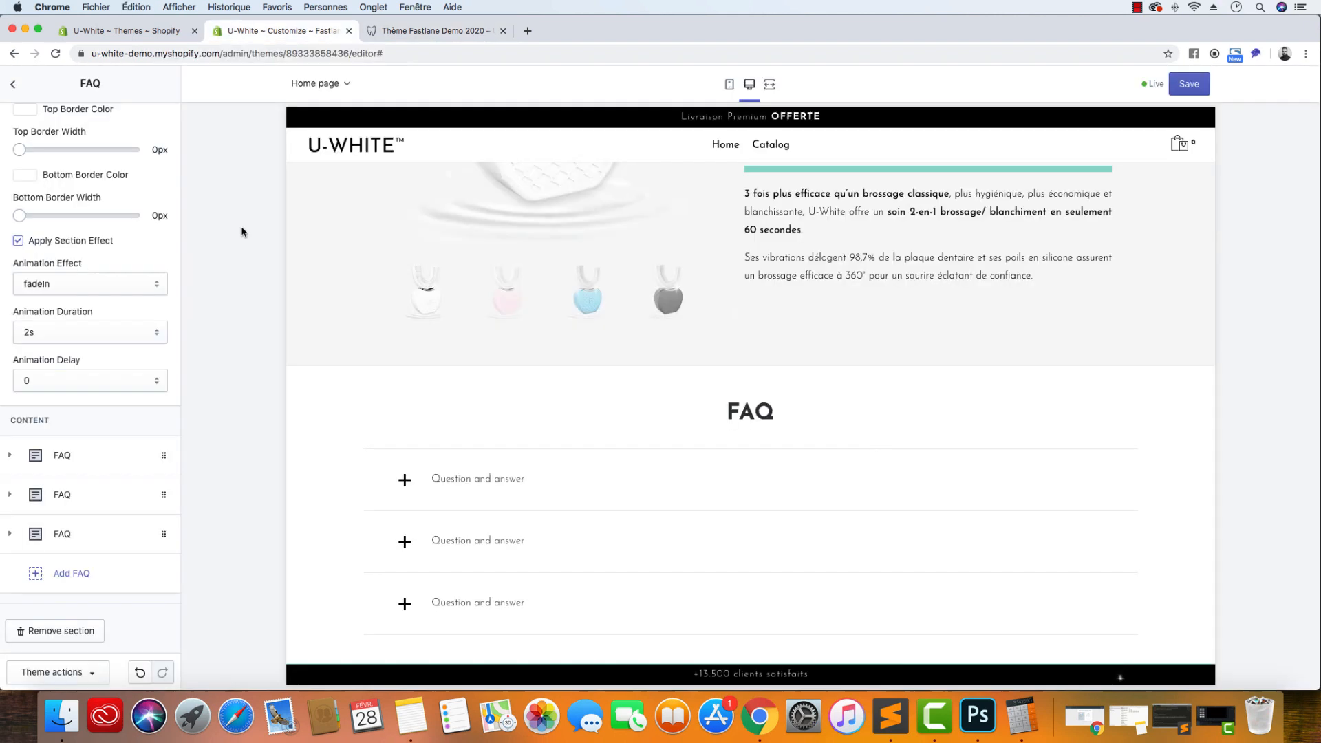
click(106, 458)
click(66, 519)
key(super+a)
key(super+v)
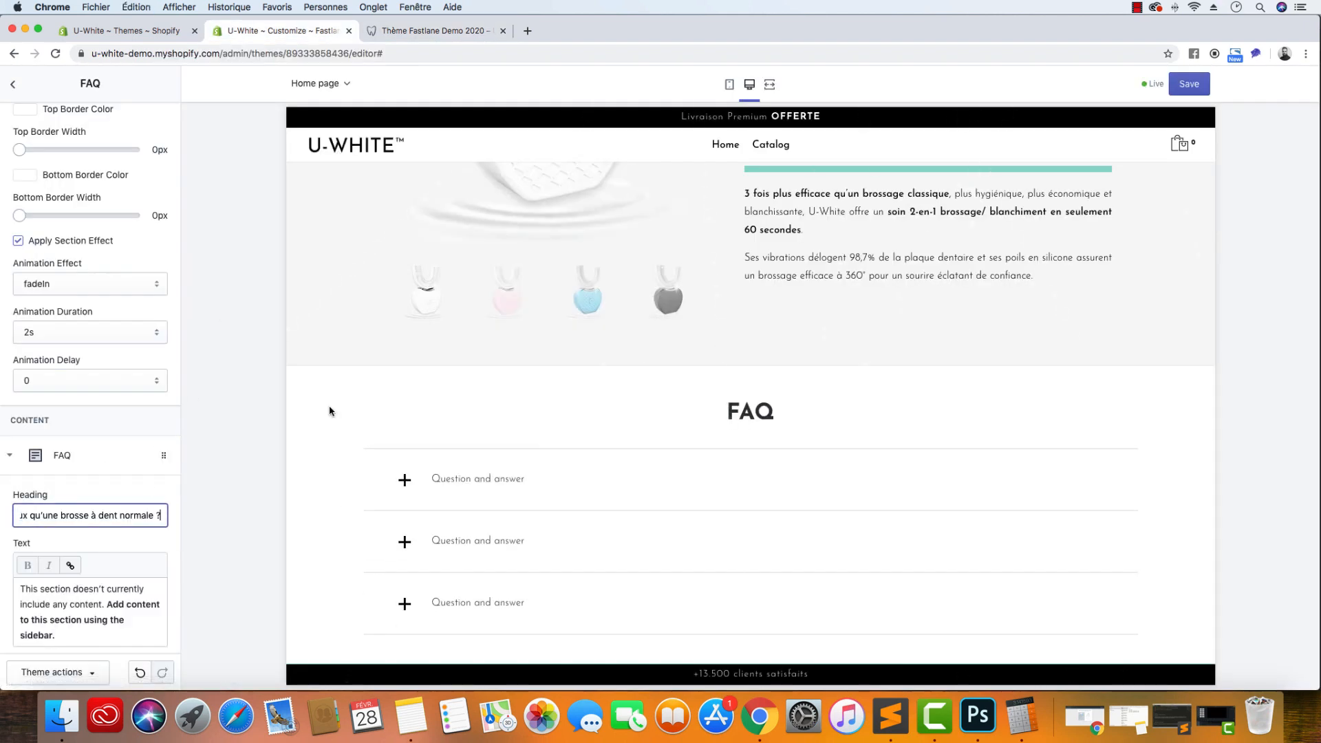
Replace the first FAQ item's placeholder text with the demo site's answer beginning "Oui, U-White nettoie en profondeur"
click(430, 30)
click(571, 330)
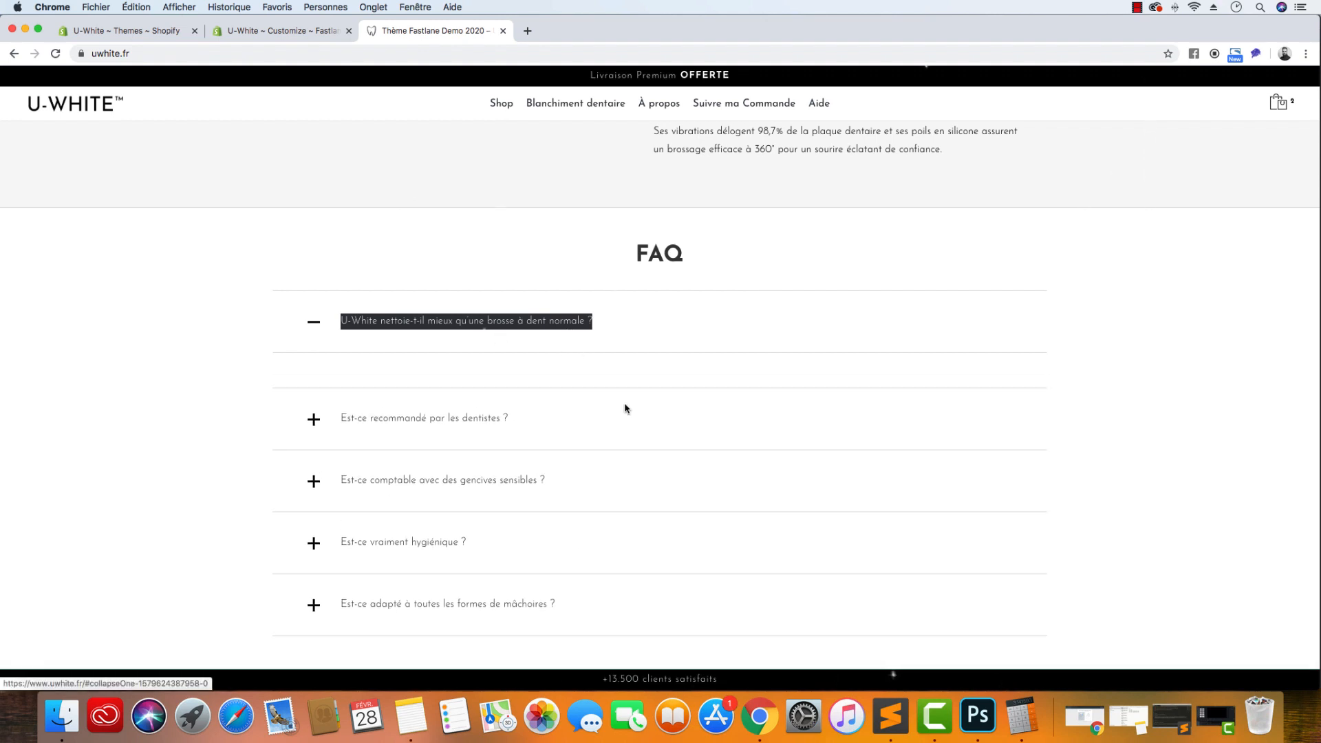
drag(601, 416, 346, 392)
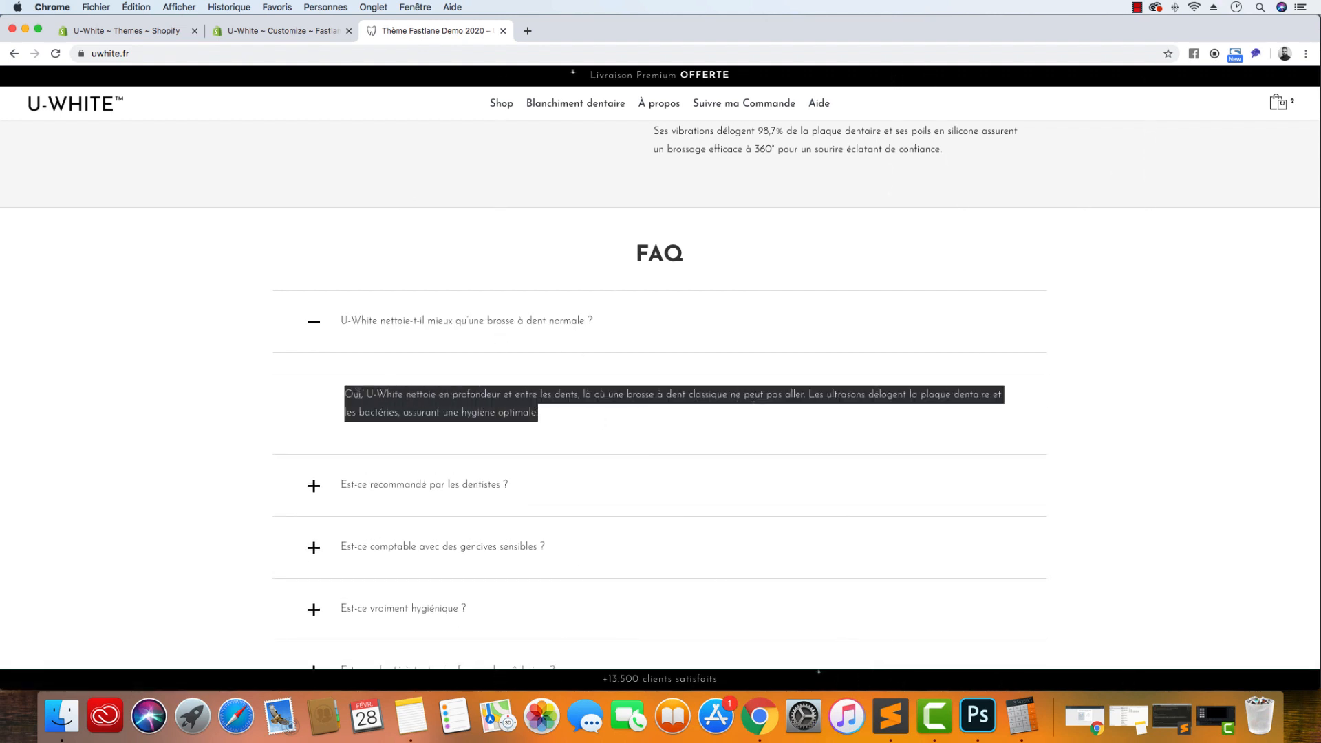
click(276, 30)
click(89, 605)
key(super+a)
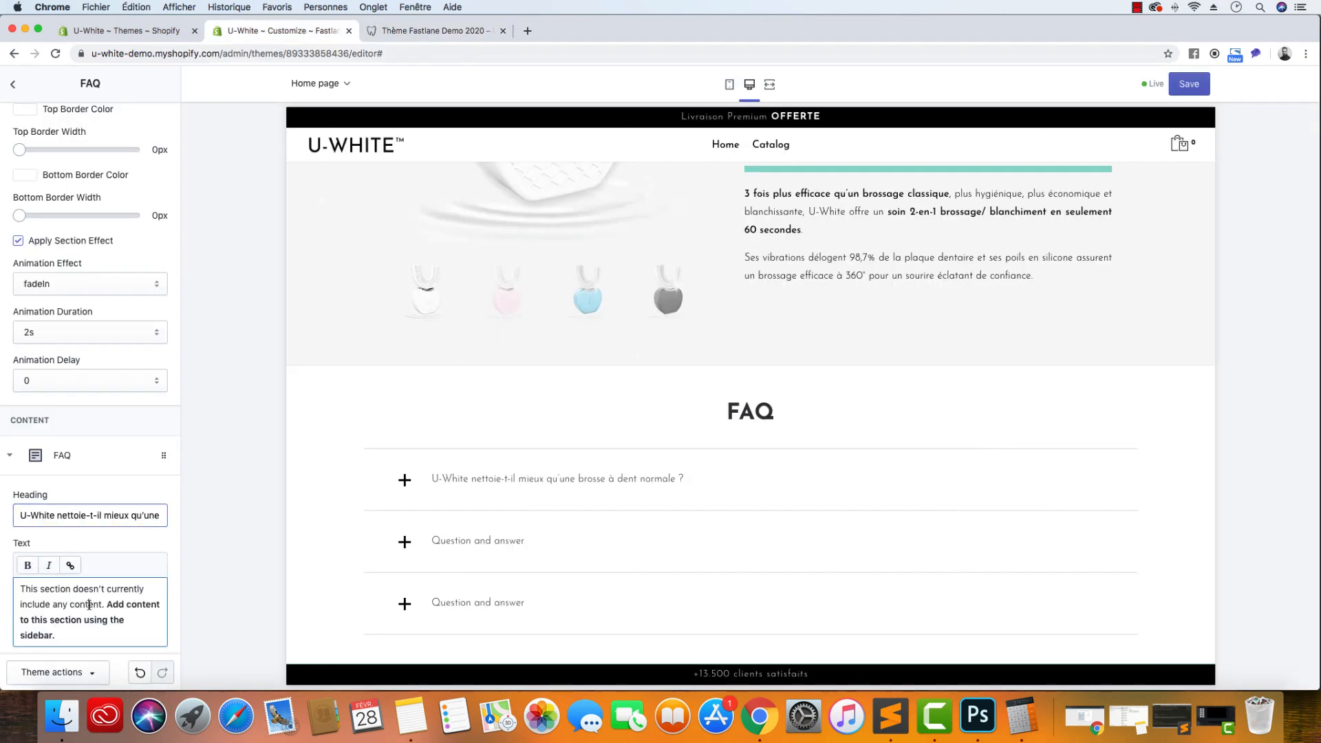
key(super+v)
Set the second FAQ item's heading to "Est-ce recommandé par les dentistes ?", copied from the demo site
scroll(90, 482, down, 4)
click(62, 493)
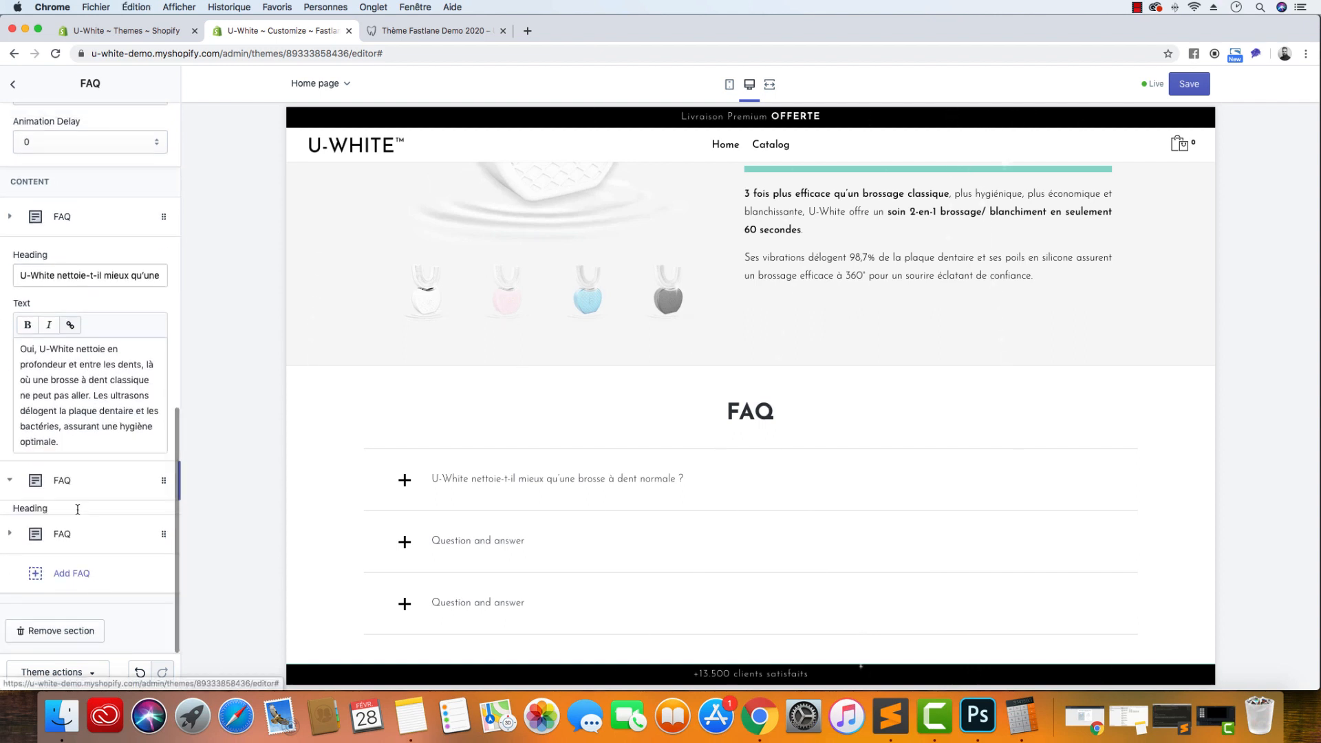
click(412, 30)
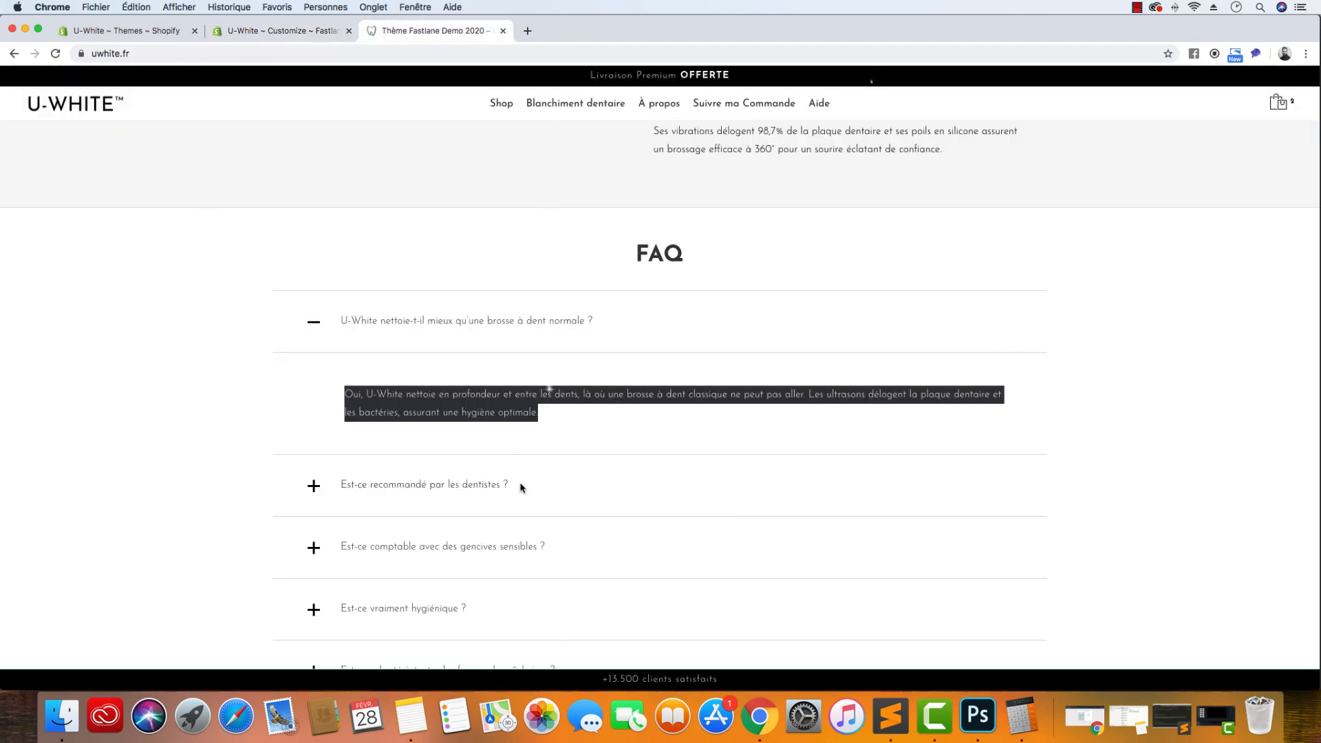
drag(521, 488, 344, 485)
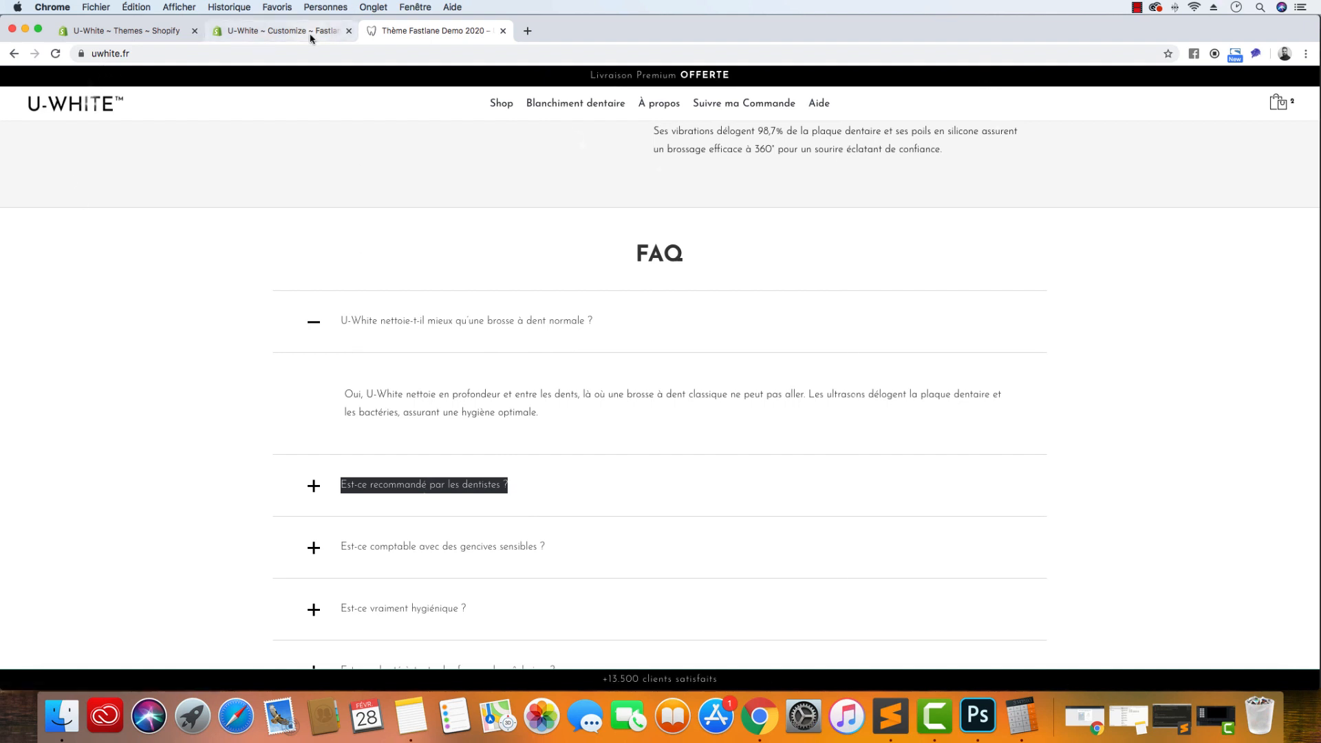
click(282, 30)
triple_click(111, 353)
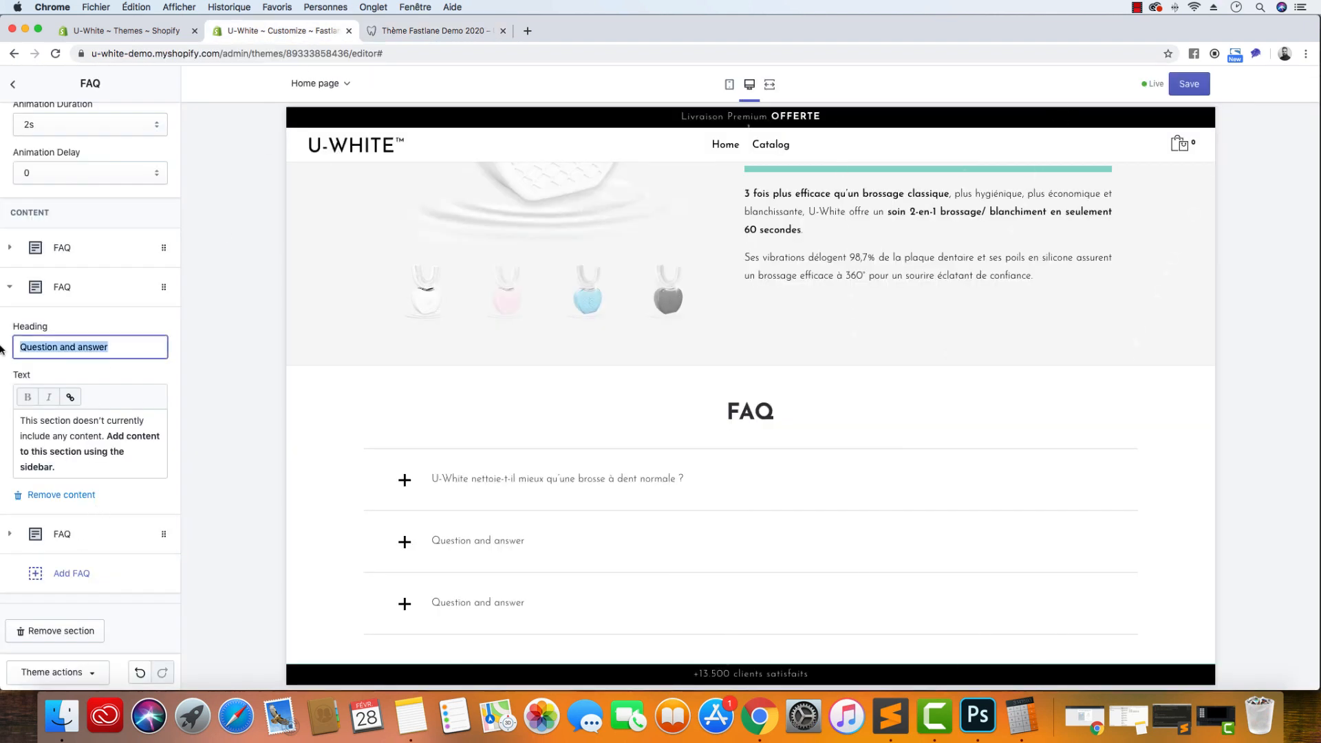
key(super+v)
Replace the second FAQ item's text with the demo answer beginning "La technologie employée par U-White est novatrice"
click(418, 34)
click(422, 478)
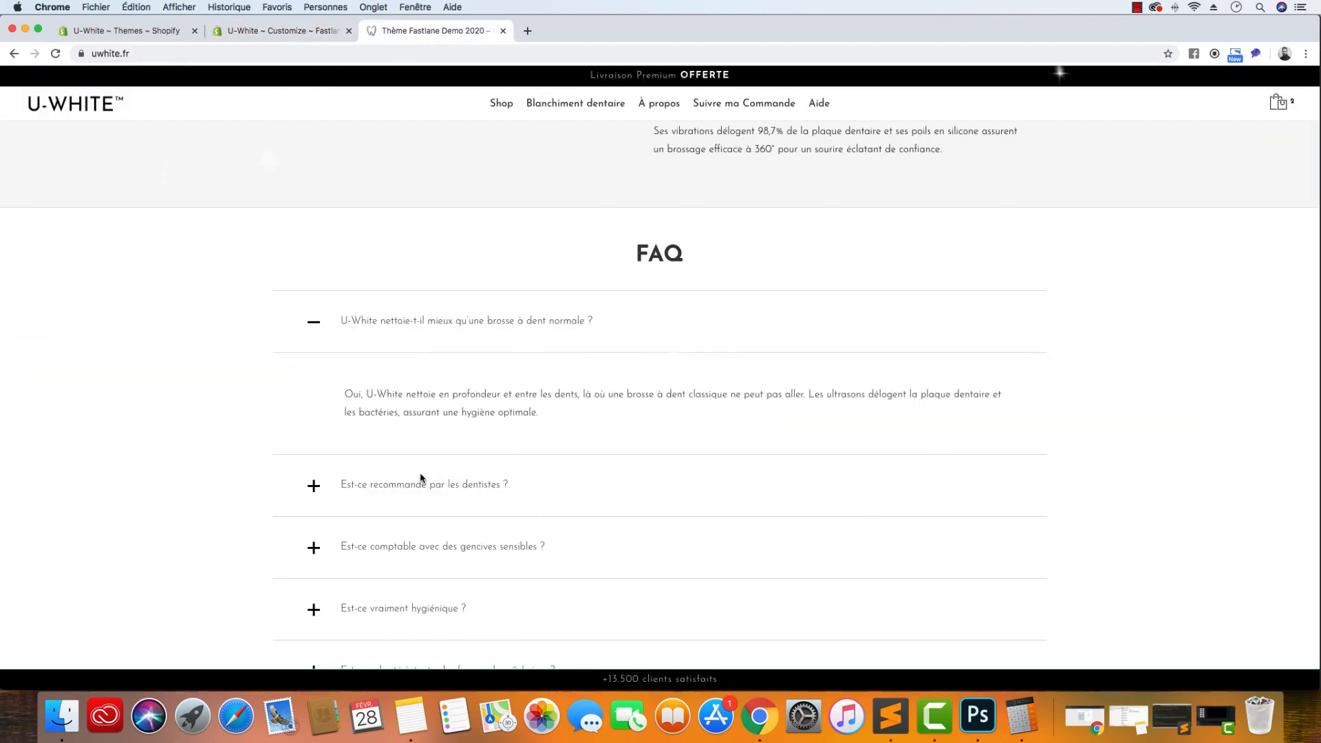
click(465, 493)
scroll(550, 441, down, 3)
drag(642, 384, 348, 361)
click(282, 30)
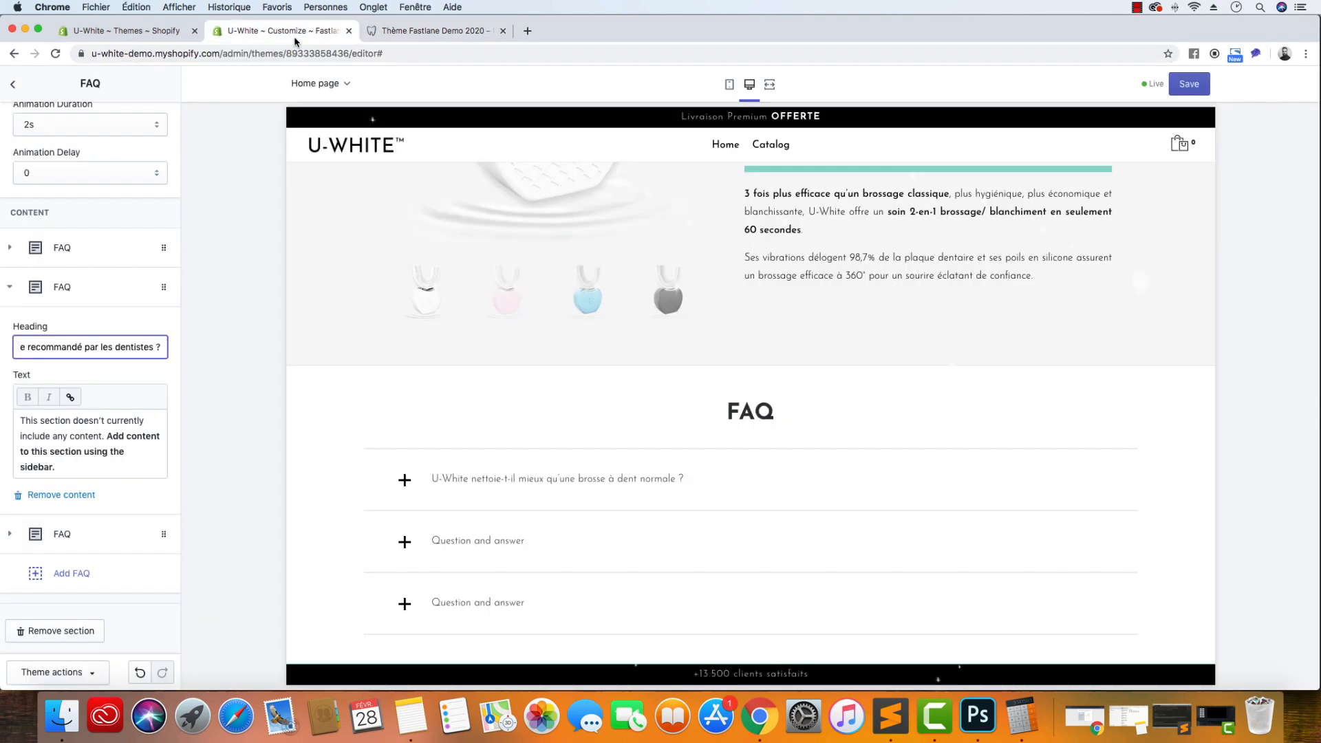
triple_click(77, 466)
key(super+v)
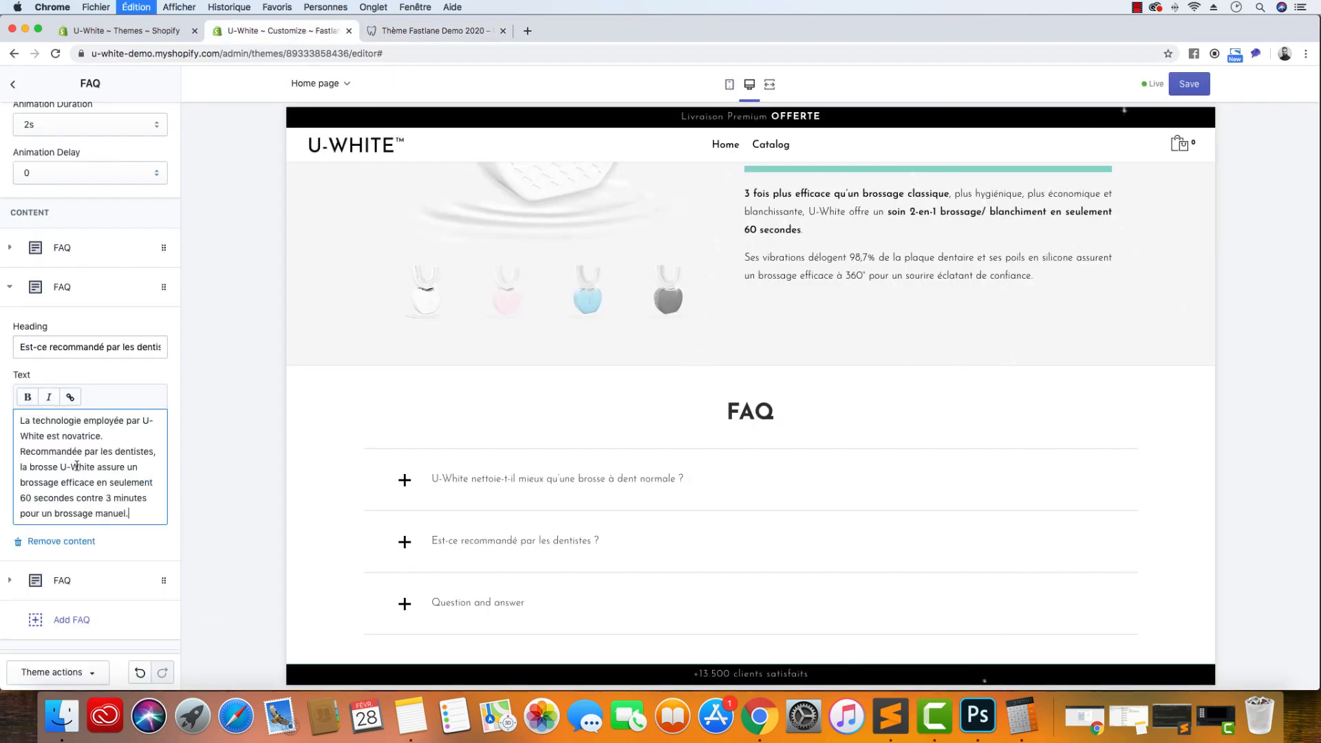
Set the third FAQ item's heading to the demo question "Est-ce comptable avec des gencives sensibles ?"
click(68, 576)
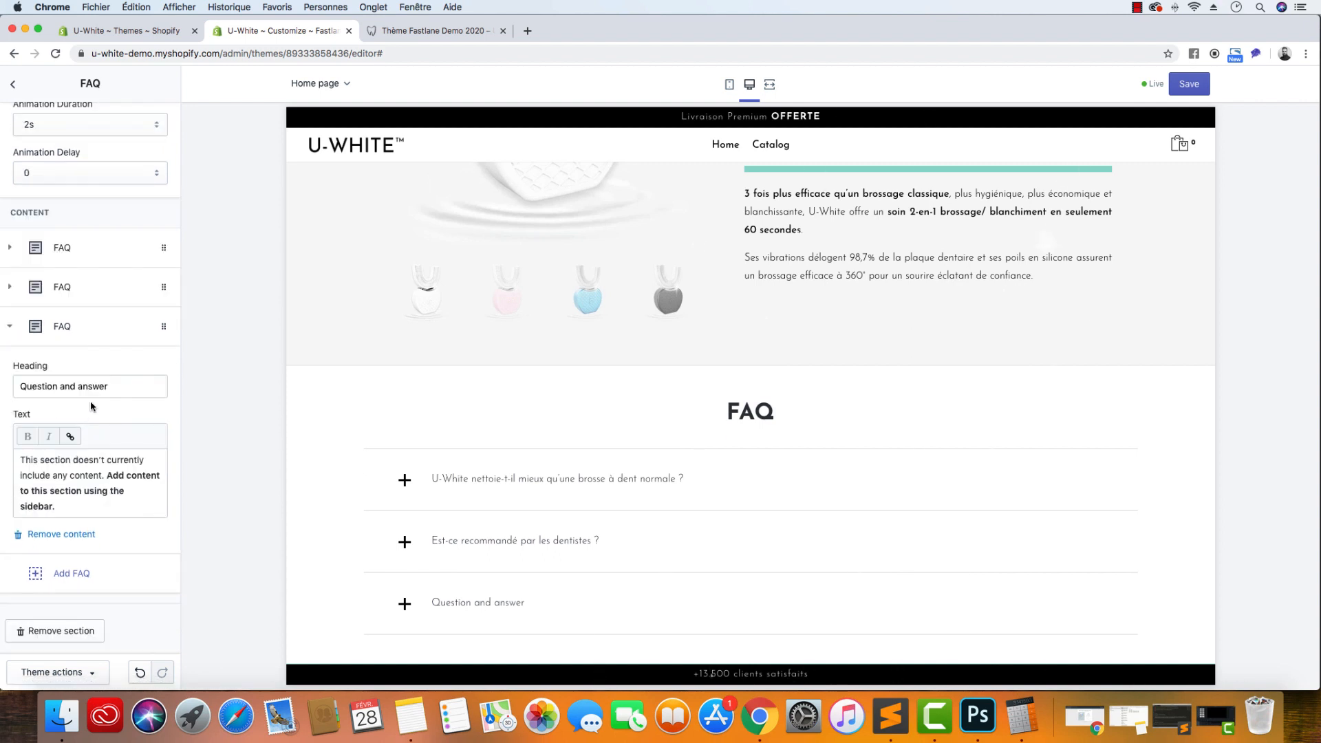
click(403, 28)
drag(554, 452, 334, 451)
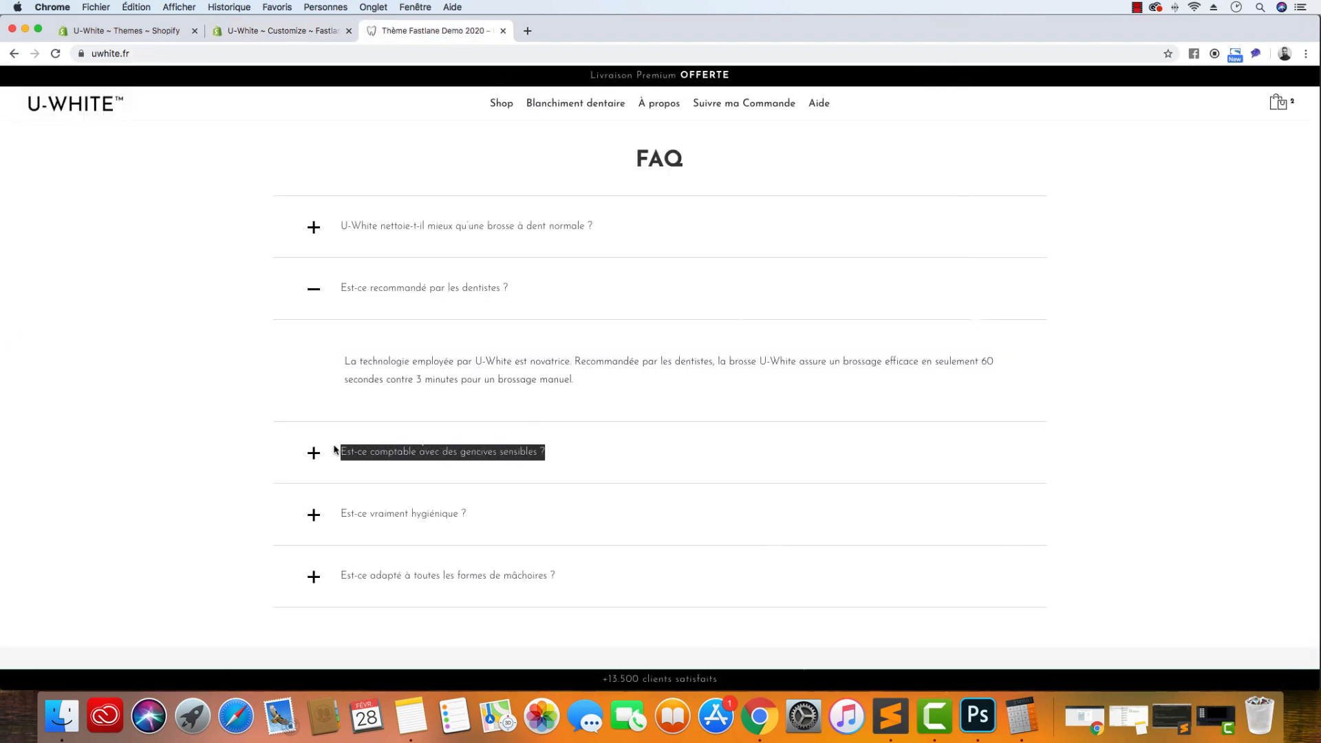
click(284, 31)
key(super+a)
key(super+v)
Replace the third FAQ item's text with the demo answer beginning "Les poils en silicone de la brosse U-White"
click(416, 29)
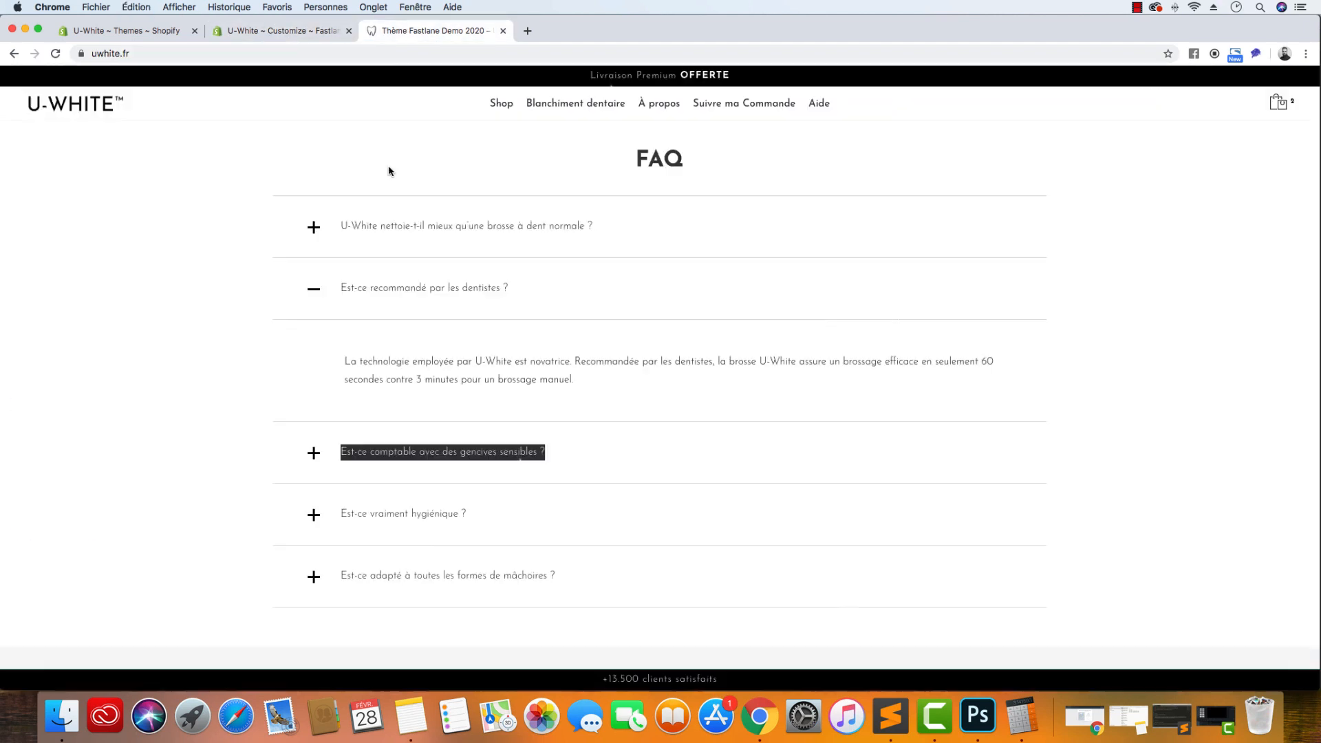
click(460, 478)
drag(627, 444, 345, 425)
key(super+c)
click(265, 33)
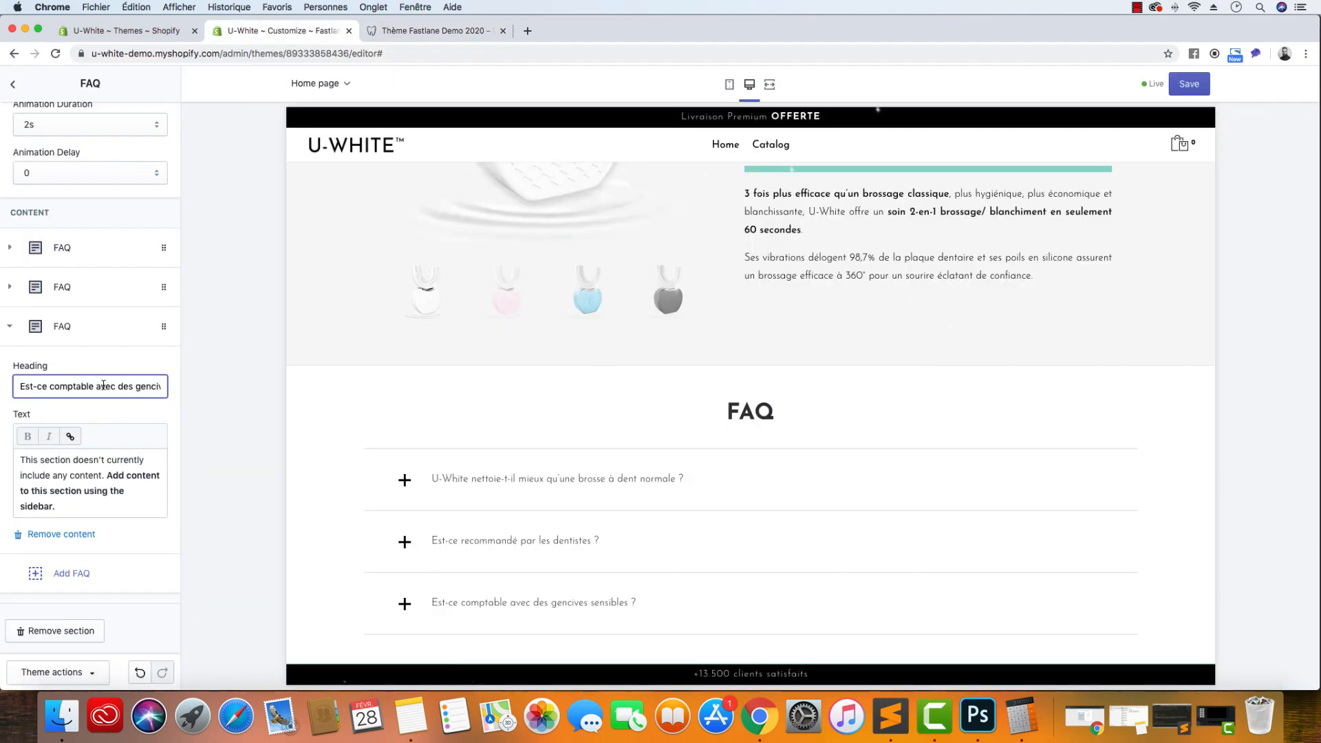
triple_click(94, 496)
key(super+v)
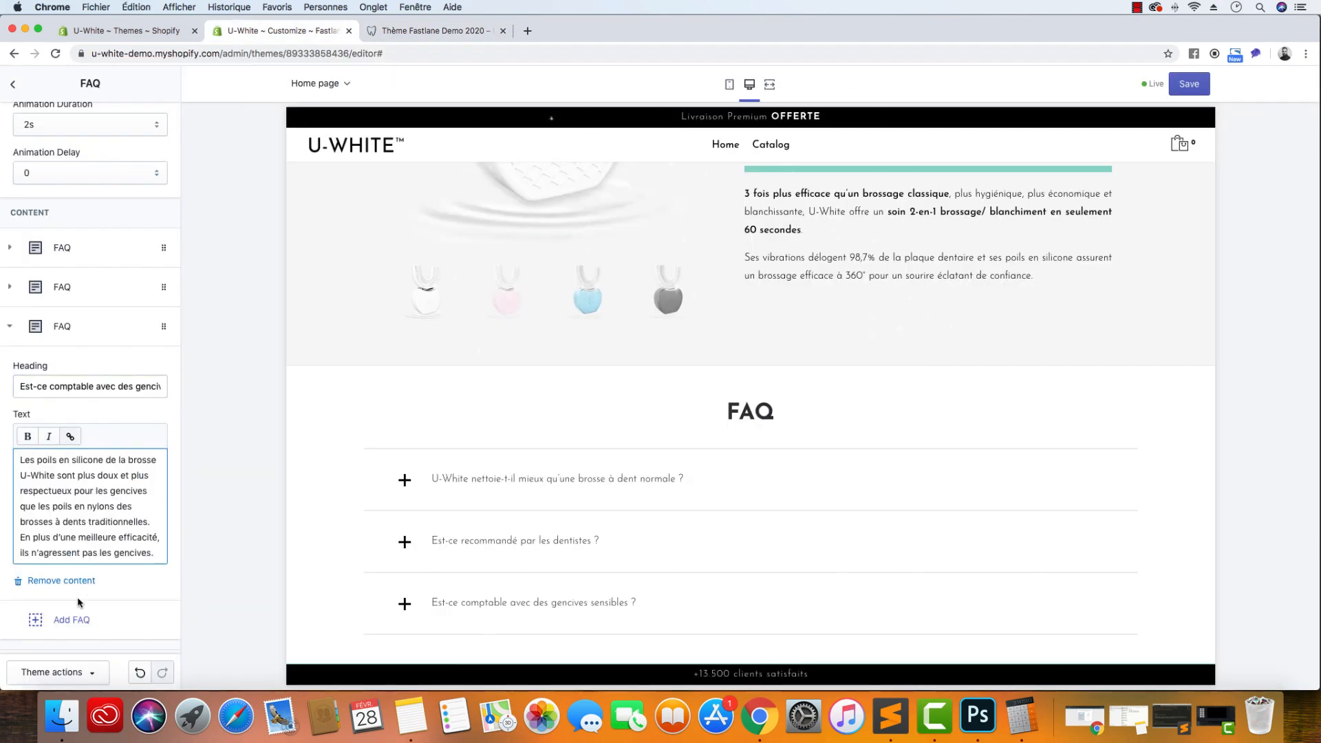
Add a fourth FAQ item and set its heading to the demo question "Est-ce vraiment hygiénique ?"
click(14, 326)
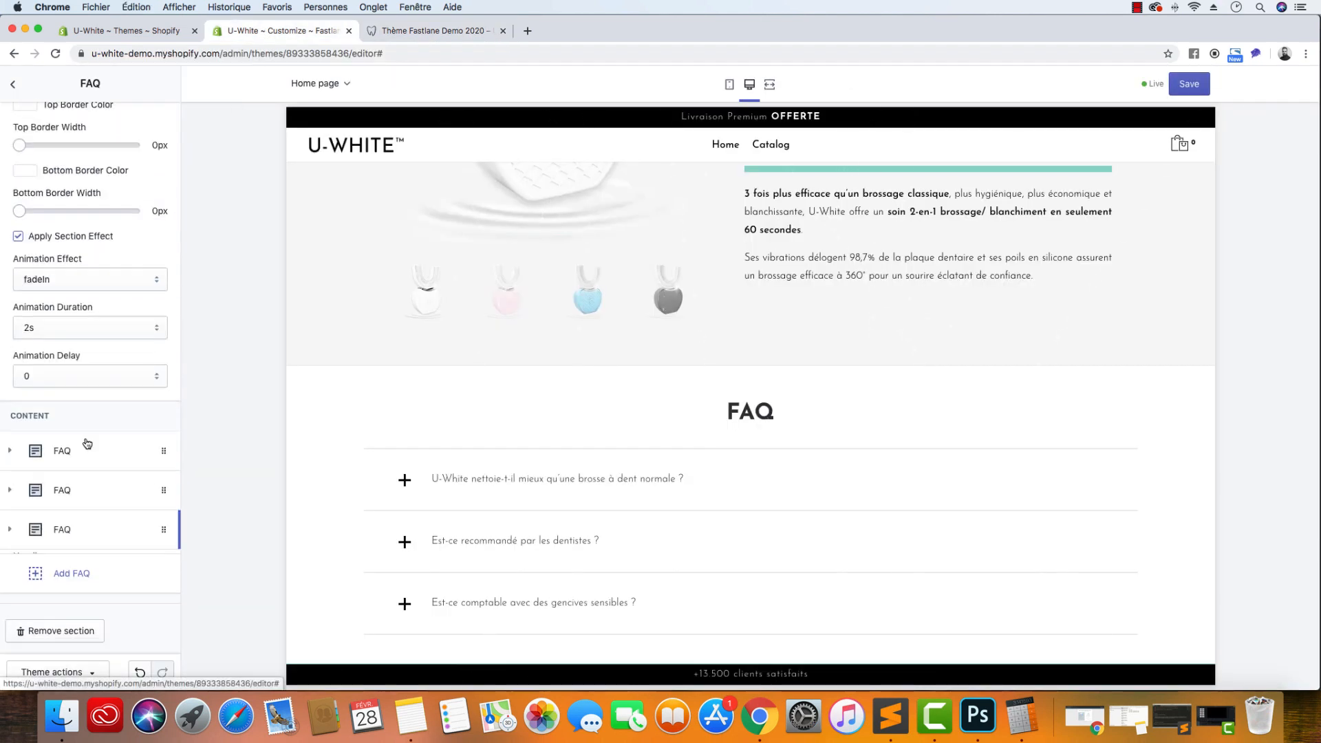
click(77, 572)
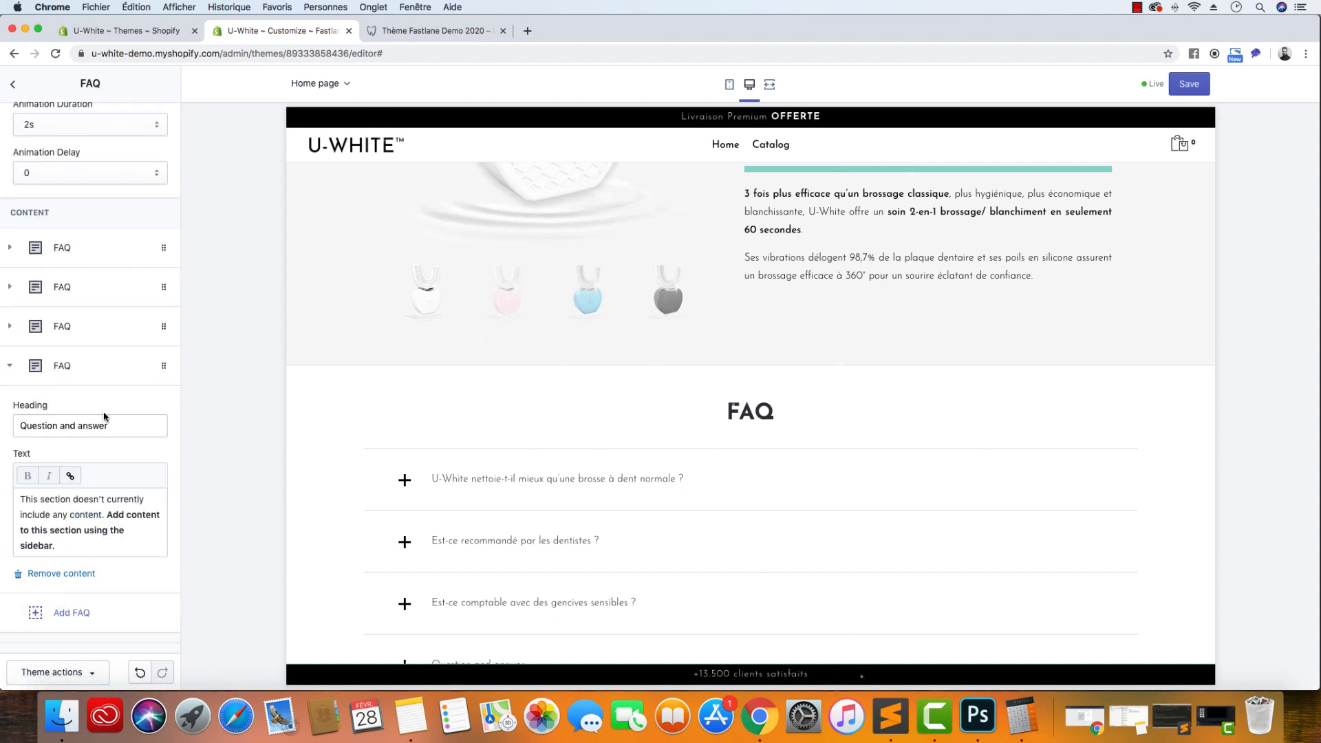
click(429, 29)
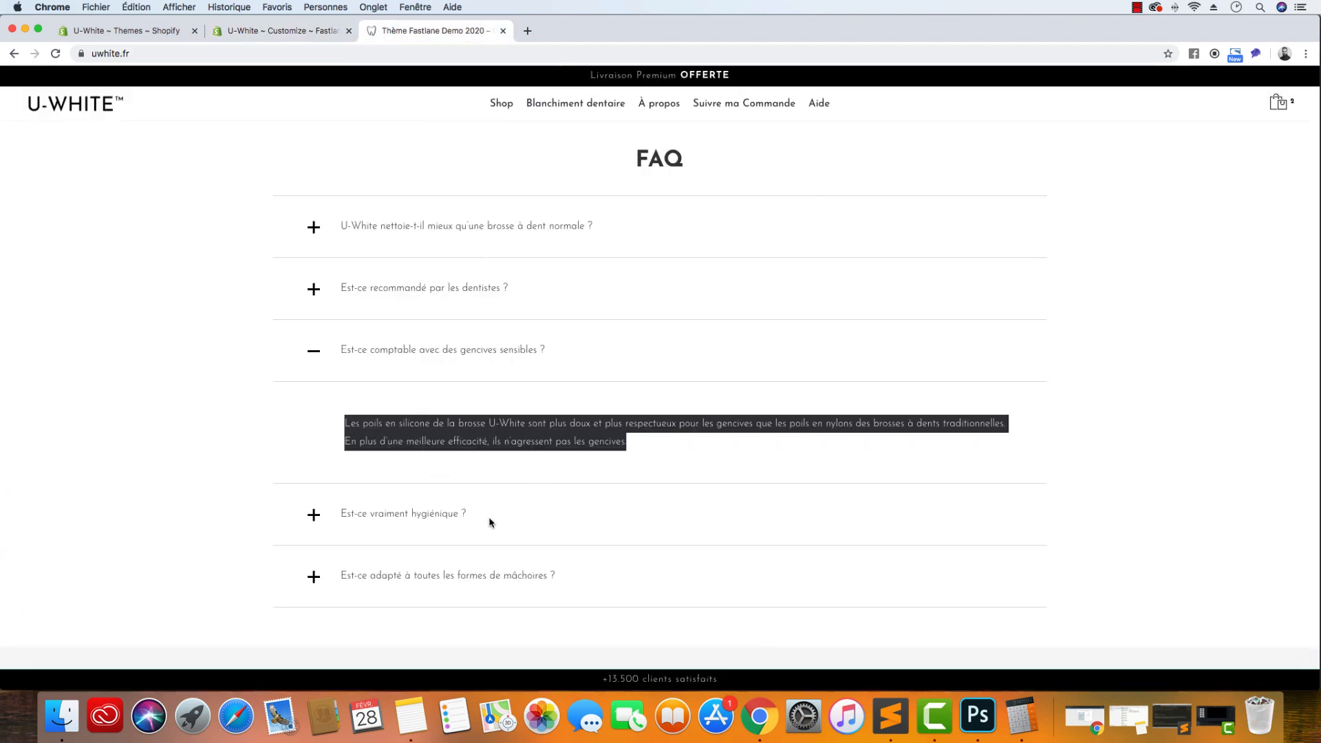
drag(491, 523, 340, 514)
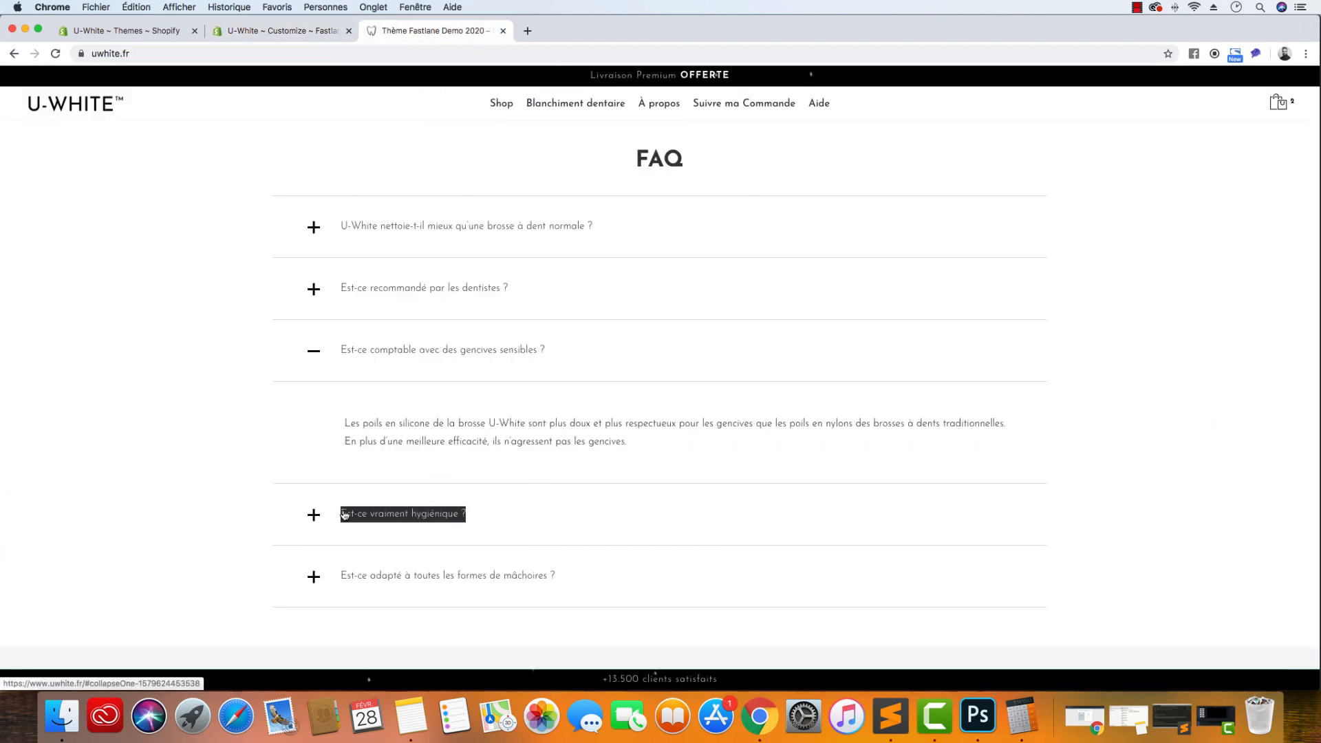
click(278, 31)
triple_click(129, 435)
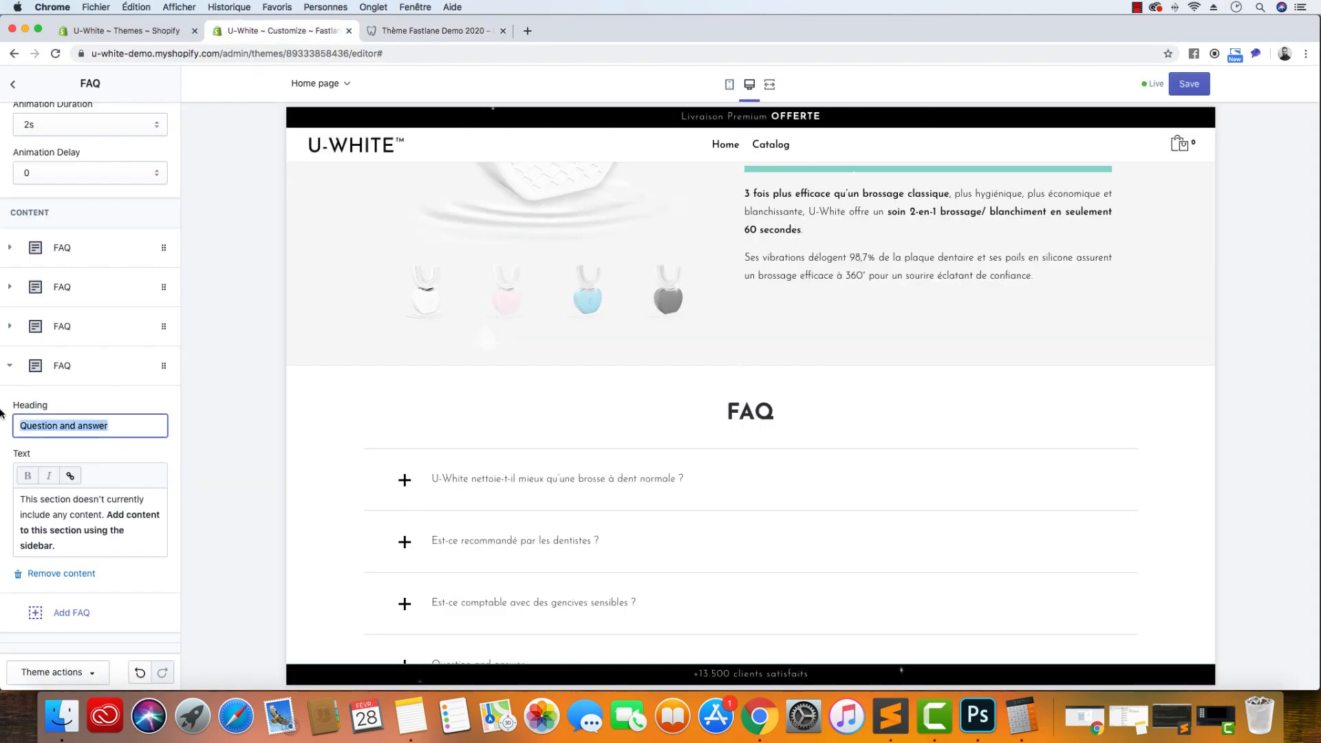
key(super+v)
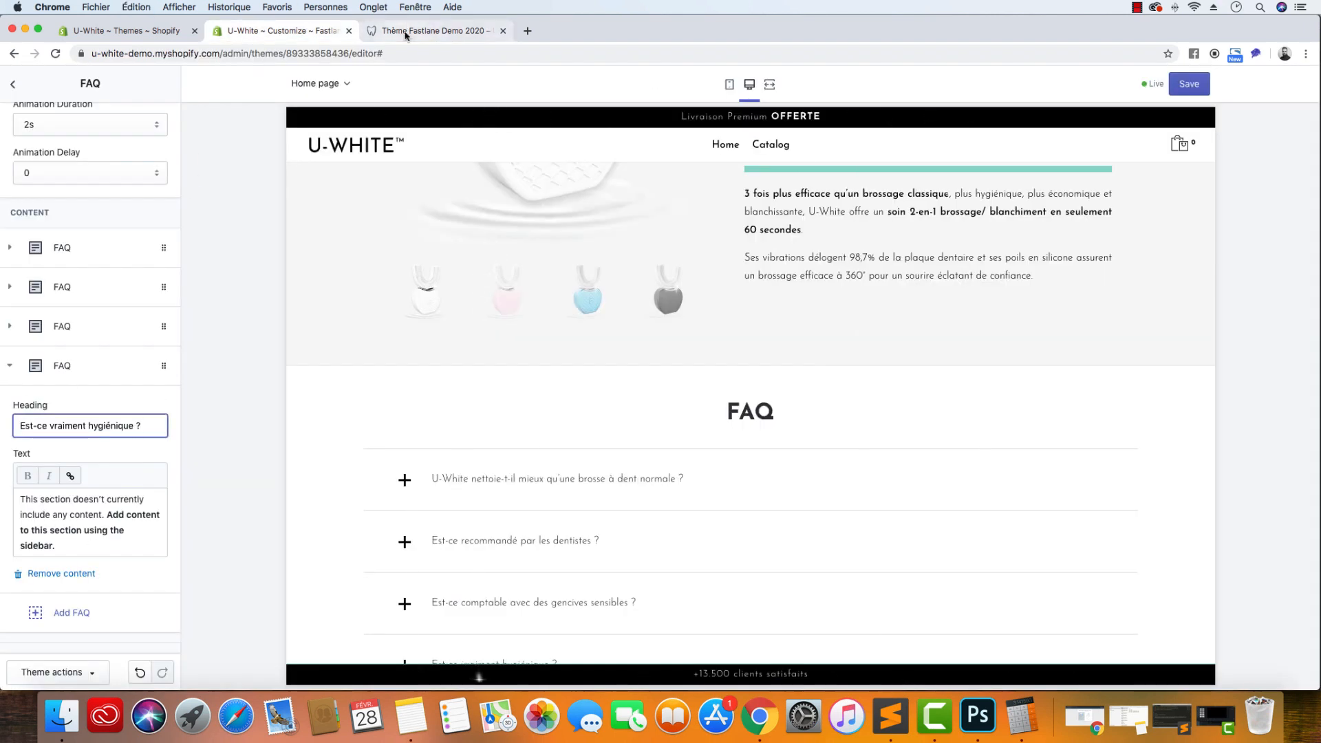
Replace the fourth FAQ item's text with the demo answer beginning "Le silicone ne retient pas les bactéries"
click(408, 27)
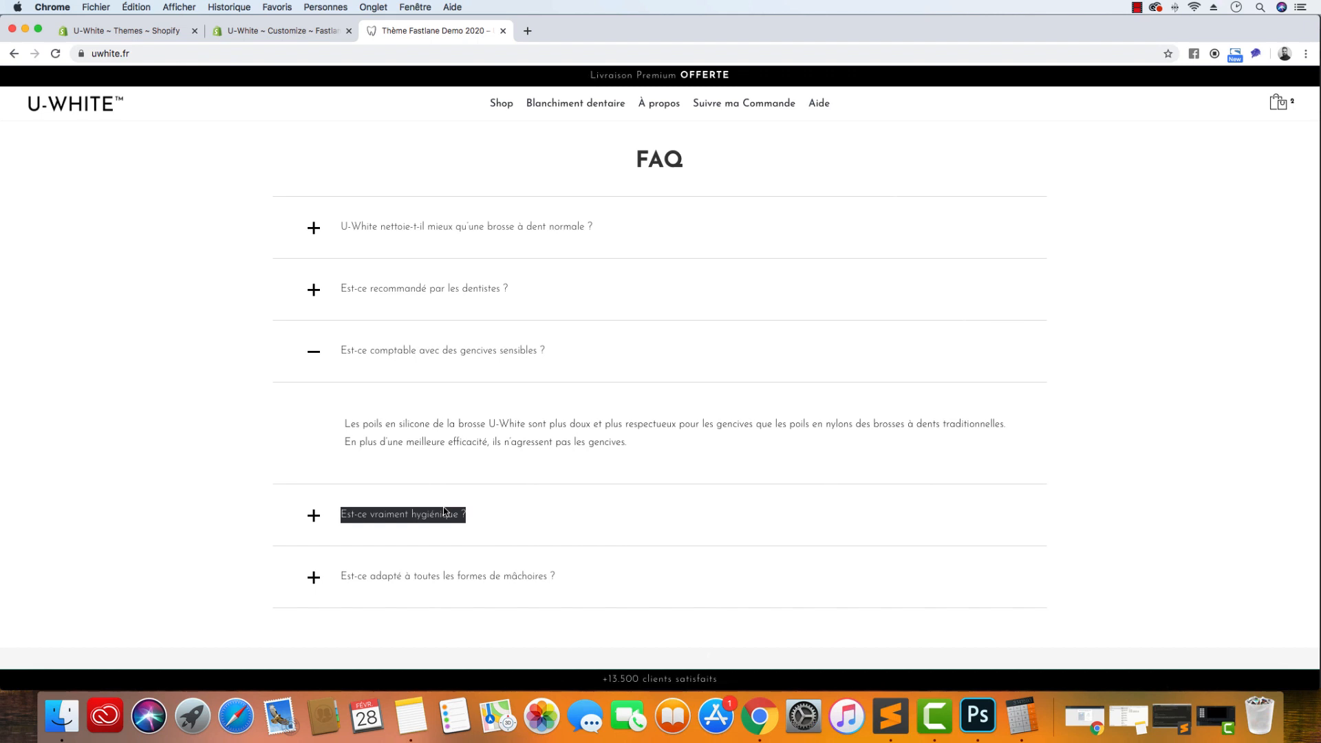
click(404, 516)
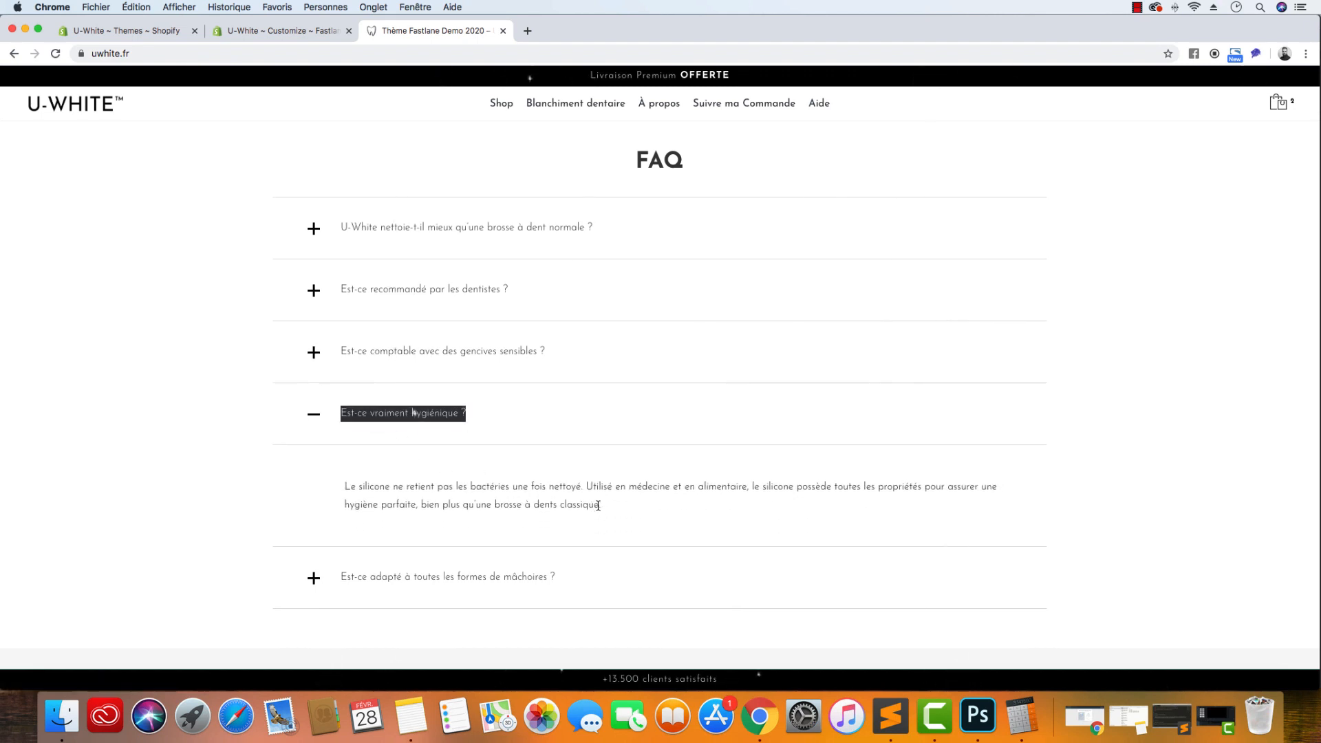
drag(598, 505, 329, 489)
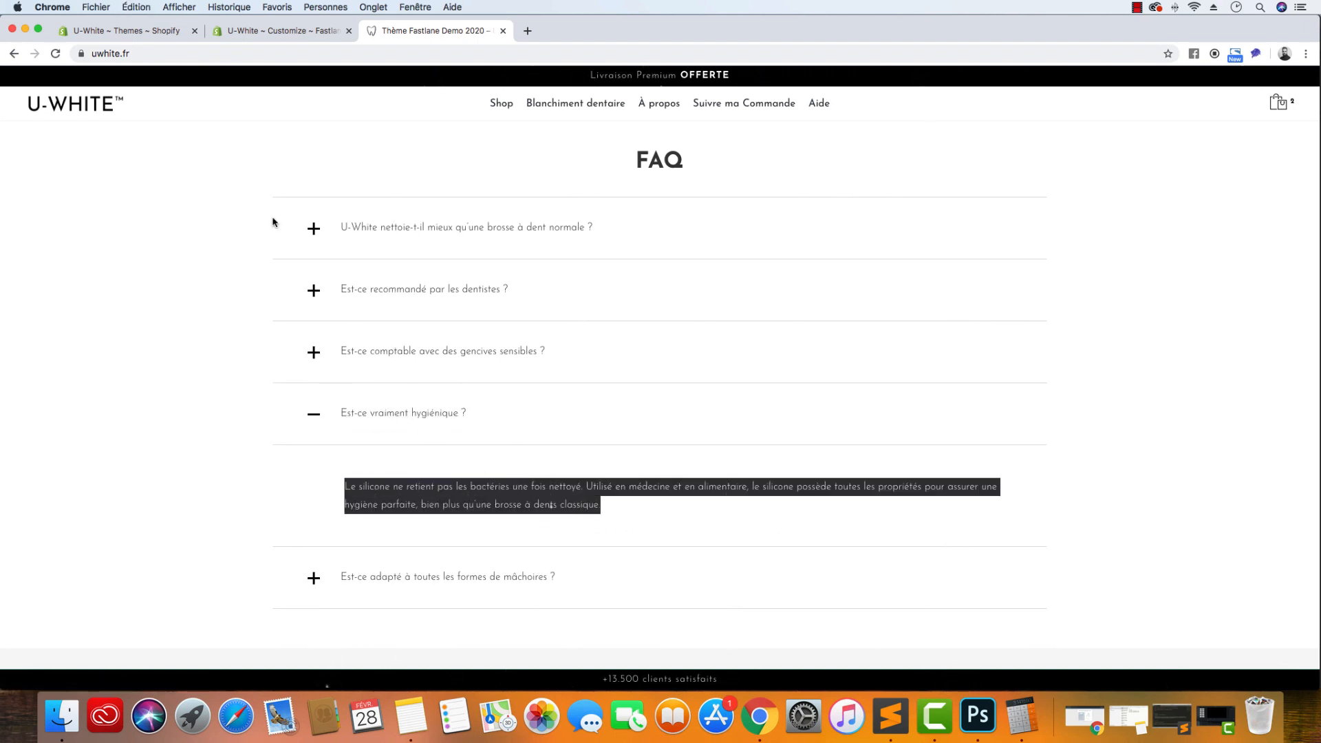
click(266, 31)
click(103, 517)
key(super+a)
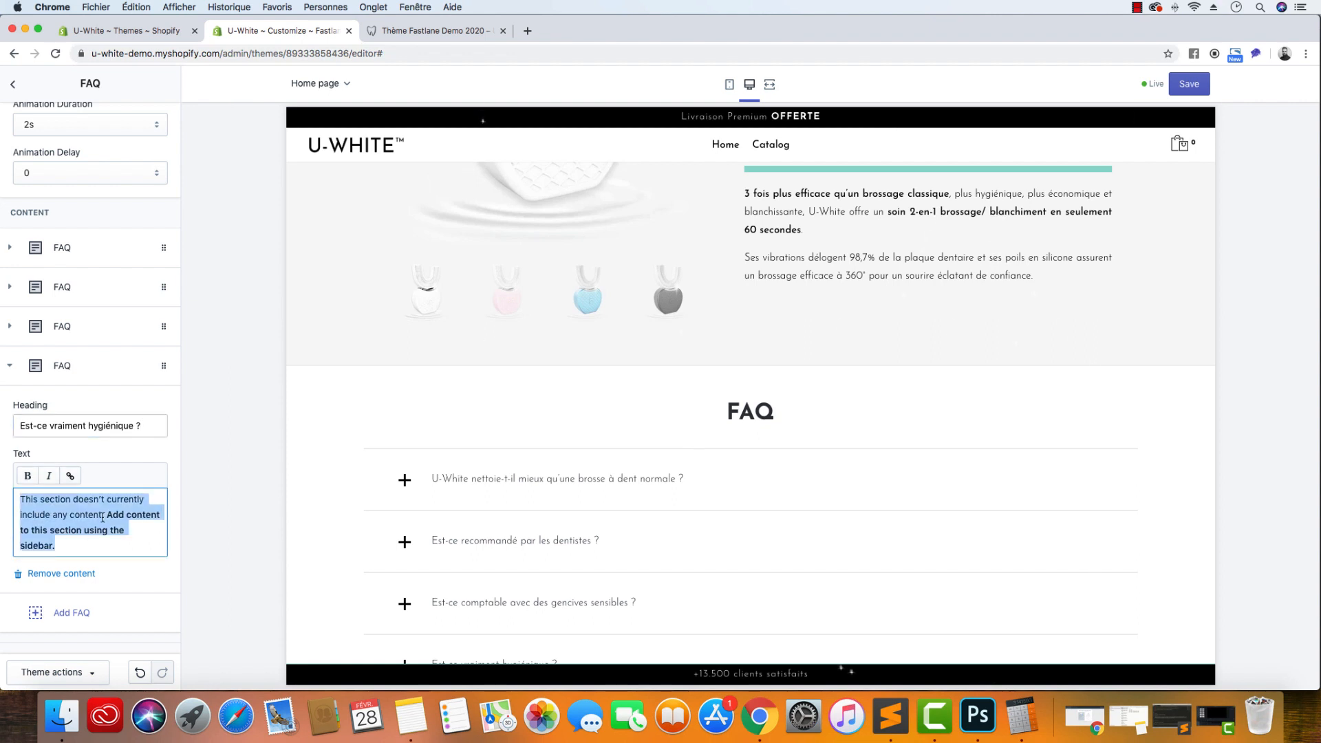
key(super+v)
Add a fifth FAQ item and set its heading to the demo question "Est-ce adapté à toutes les formes de mâchoires ?"
click(463, 32)
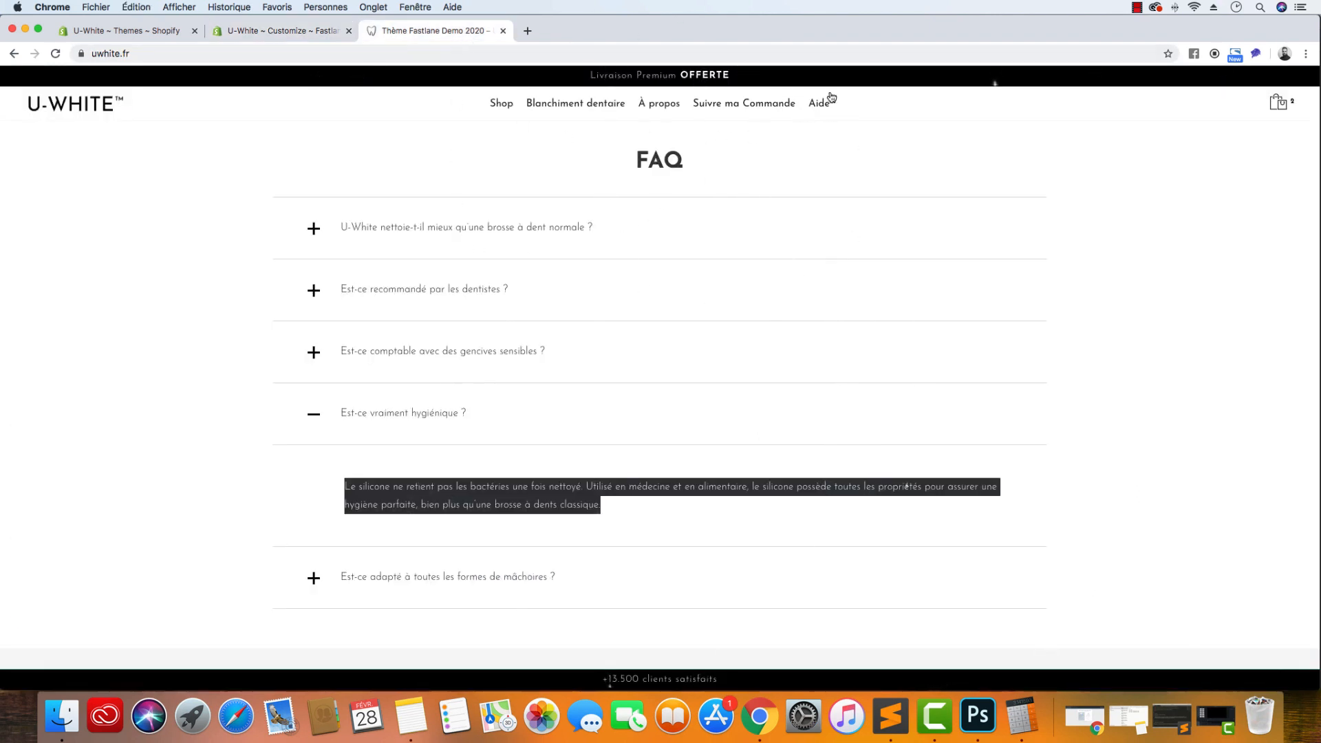
drag(598, 577, 342, 578)
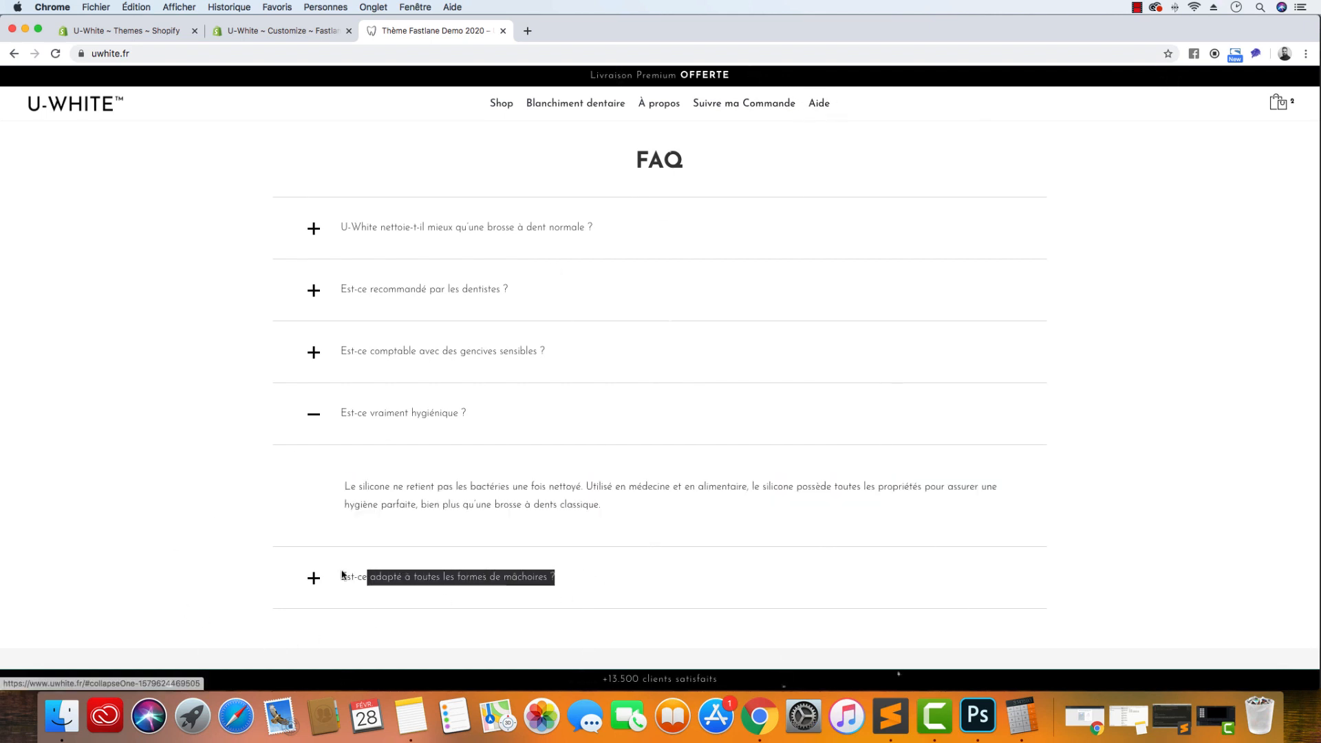
click(251, 30)
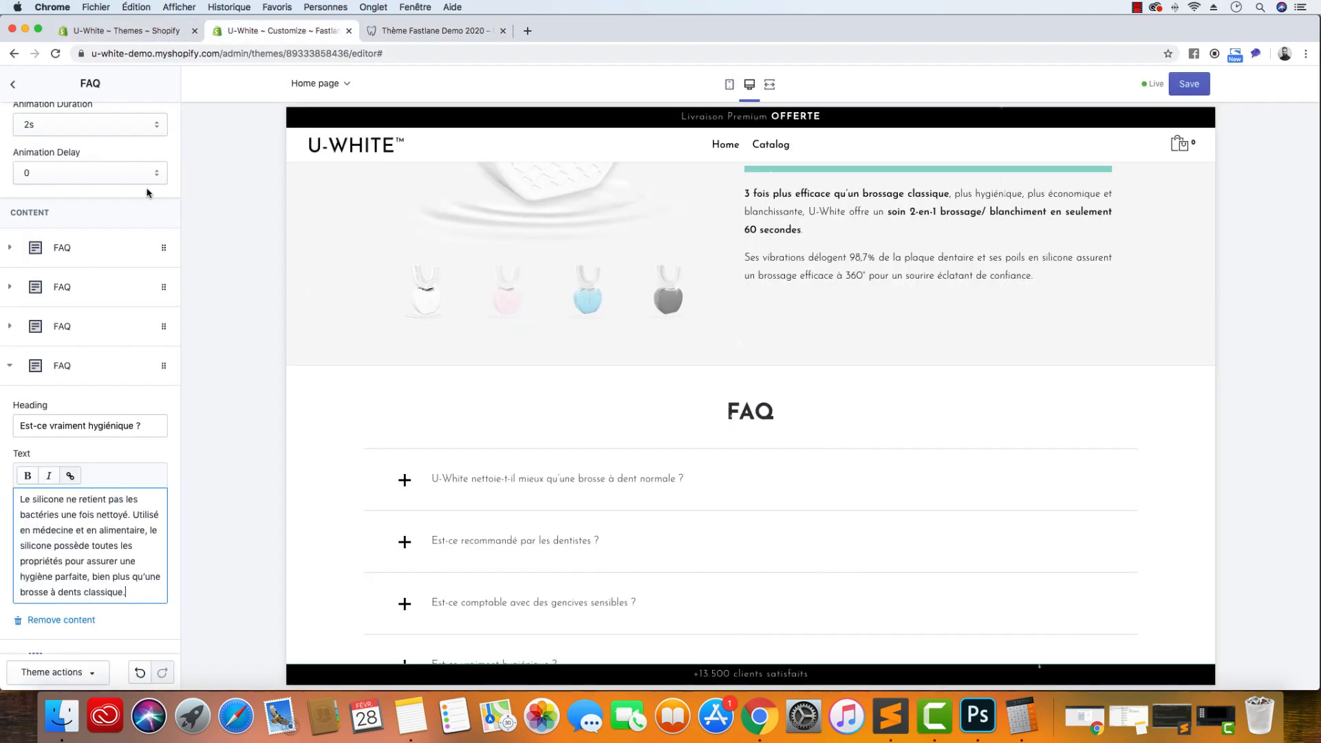
scroll(71, 610, down, 3)
click(68, 574)
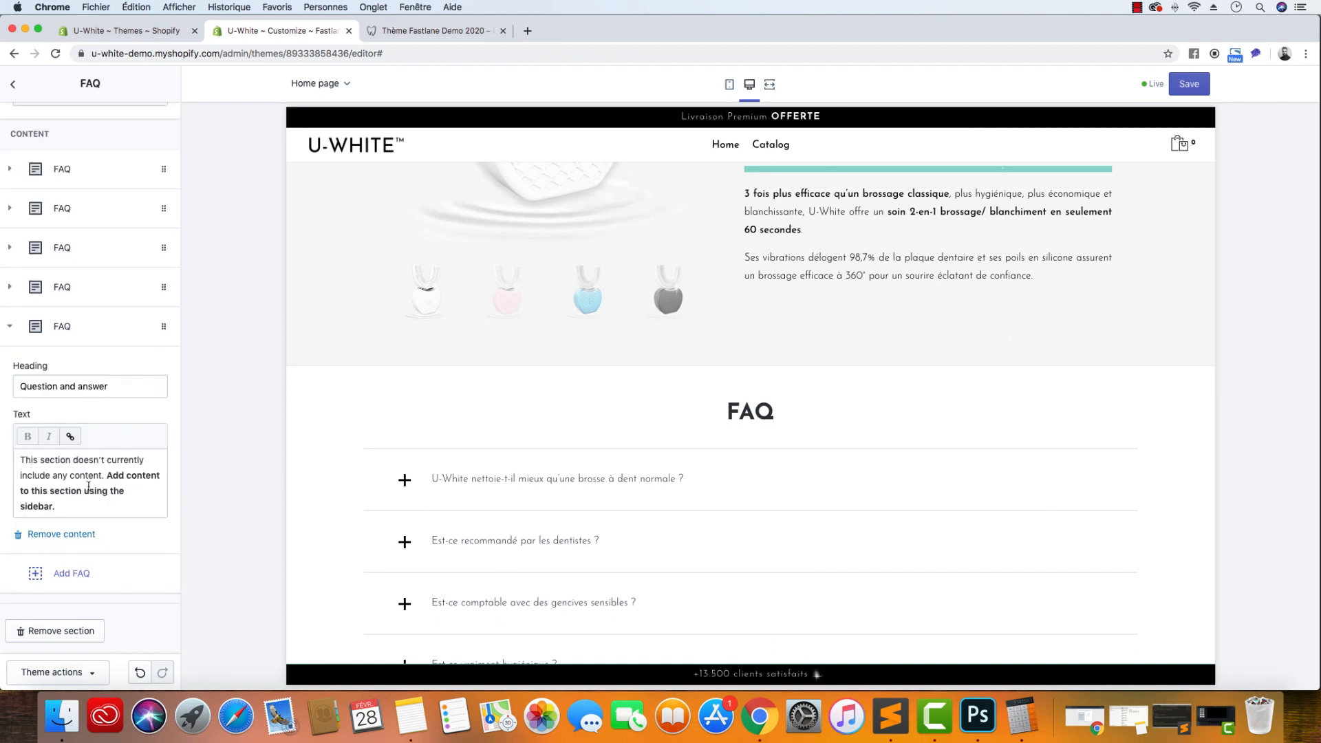
triple_click(129, 396)
key(super+v)
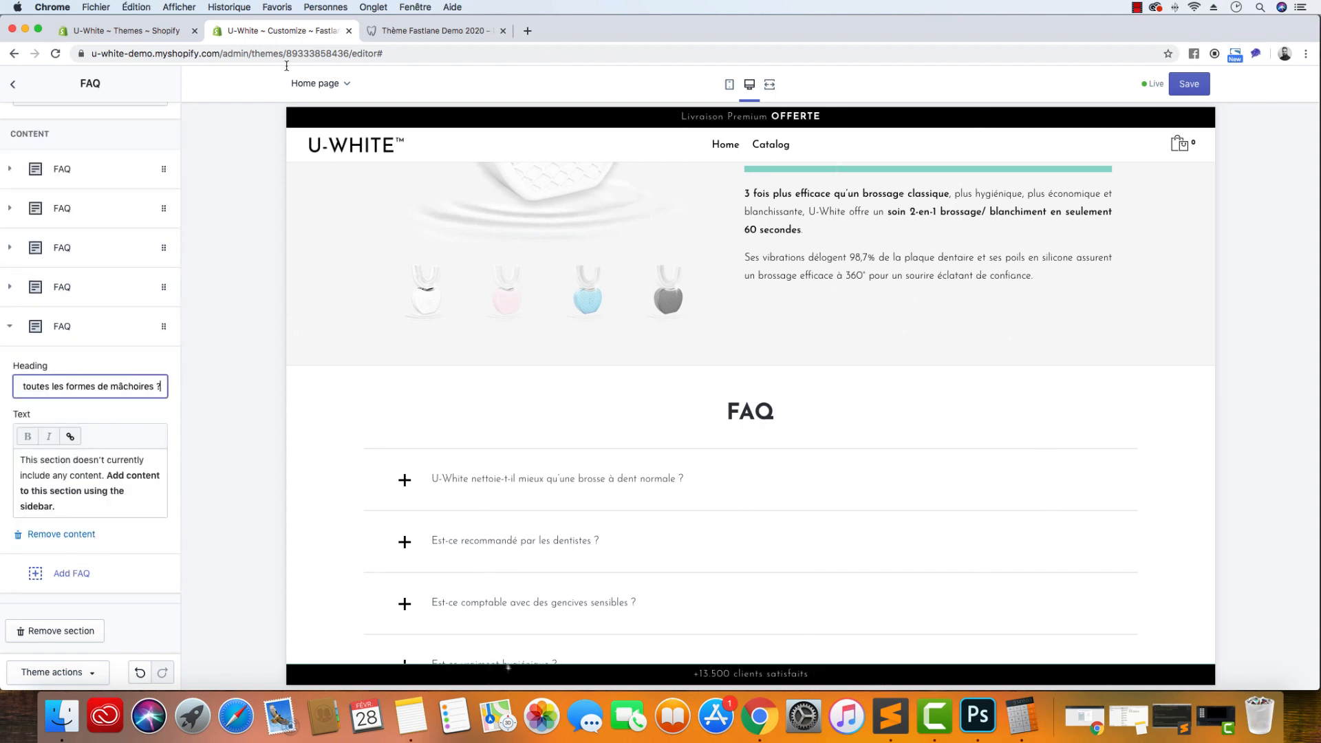
Replace the fifth FAQ item's text with the demo answer beginning "La gouttière en silicone souple s'adapte"
click(443, 31)
click(547, 586)
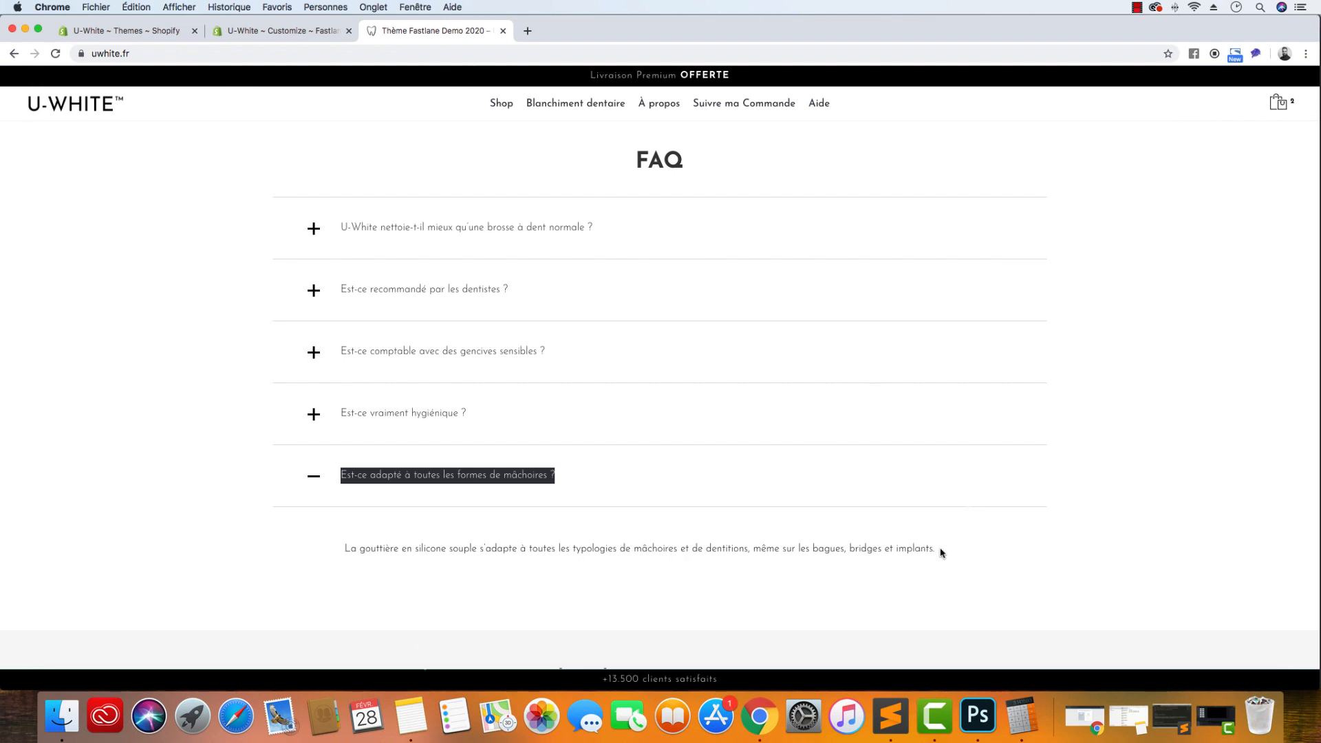
drag(942, 553, 348, 551)
key(ctrl+c)
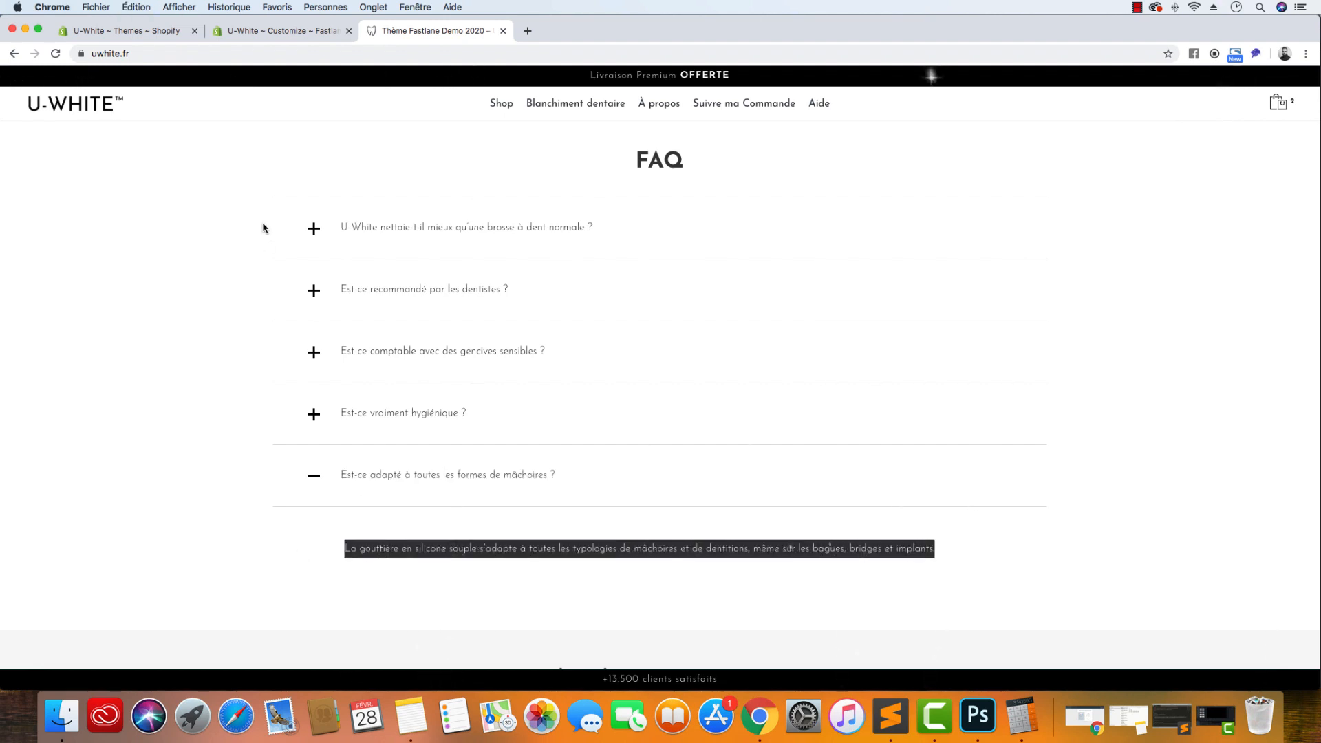
click(262, 30)
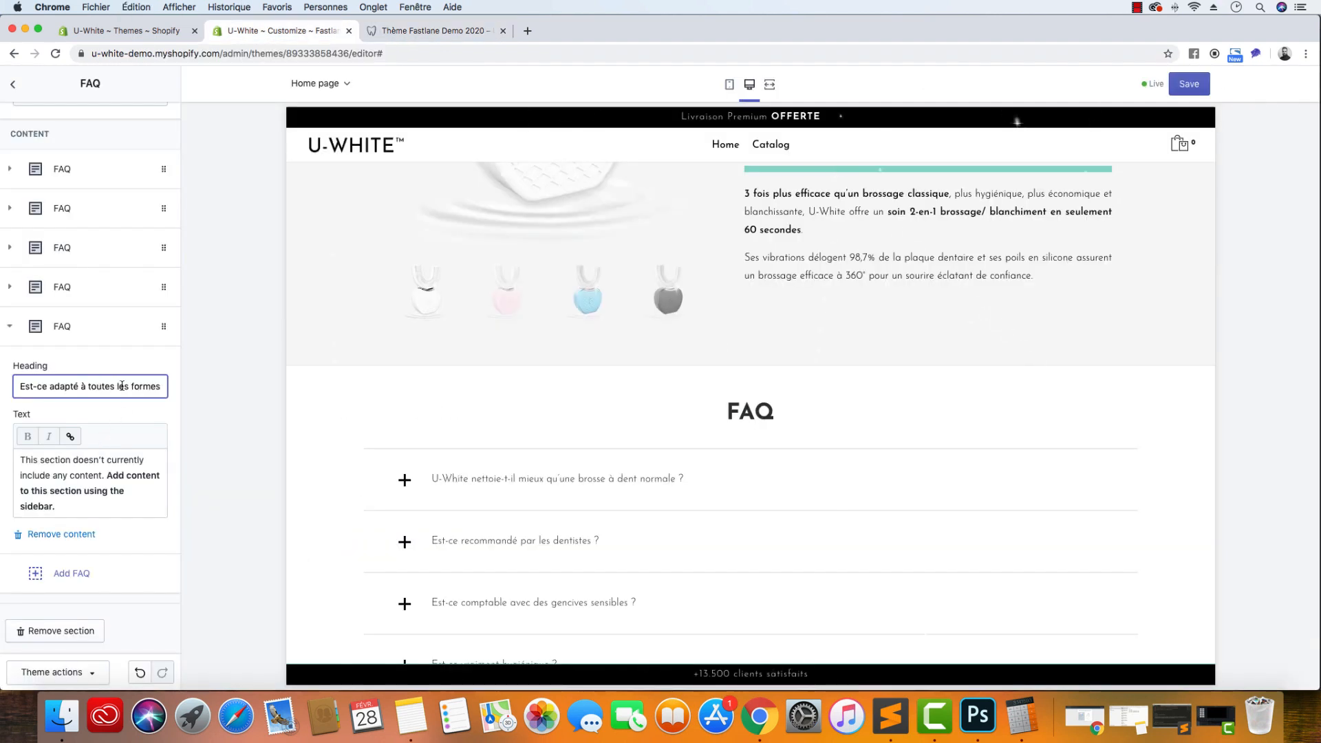
click(82, 482)
key(ctrl+v)
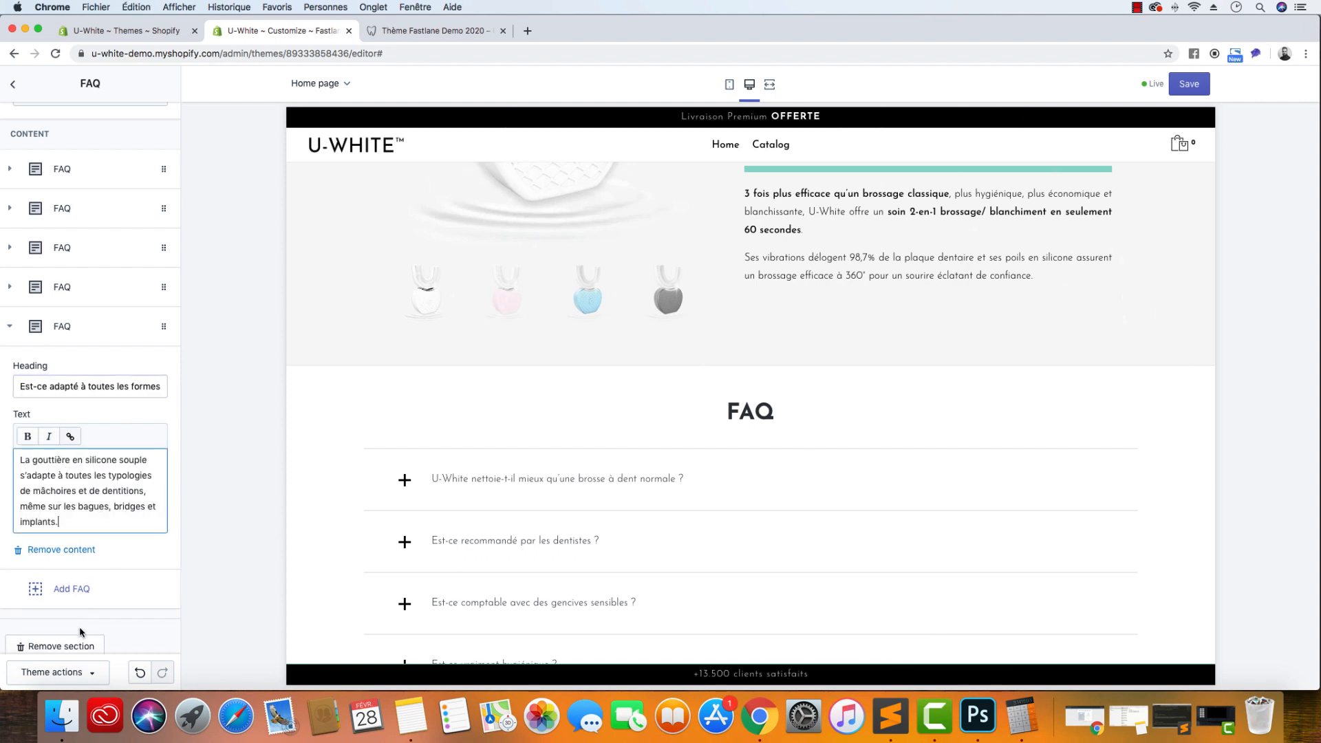
Save the theme changes and review the FAQ section in the home page preview and its settings
click(1192, 79)
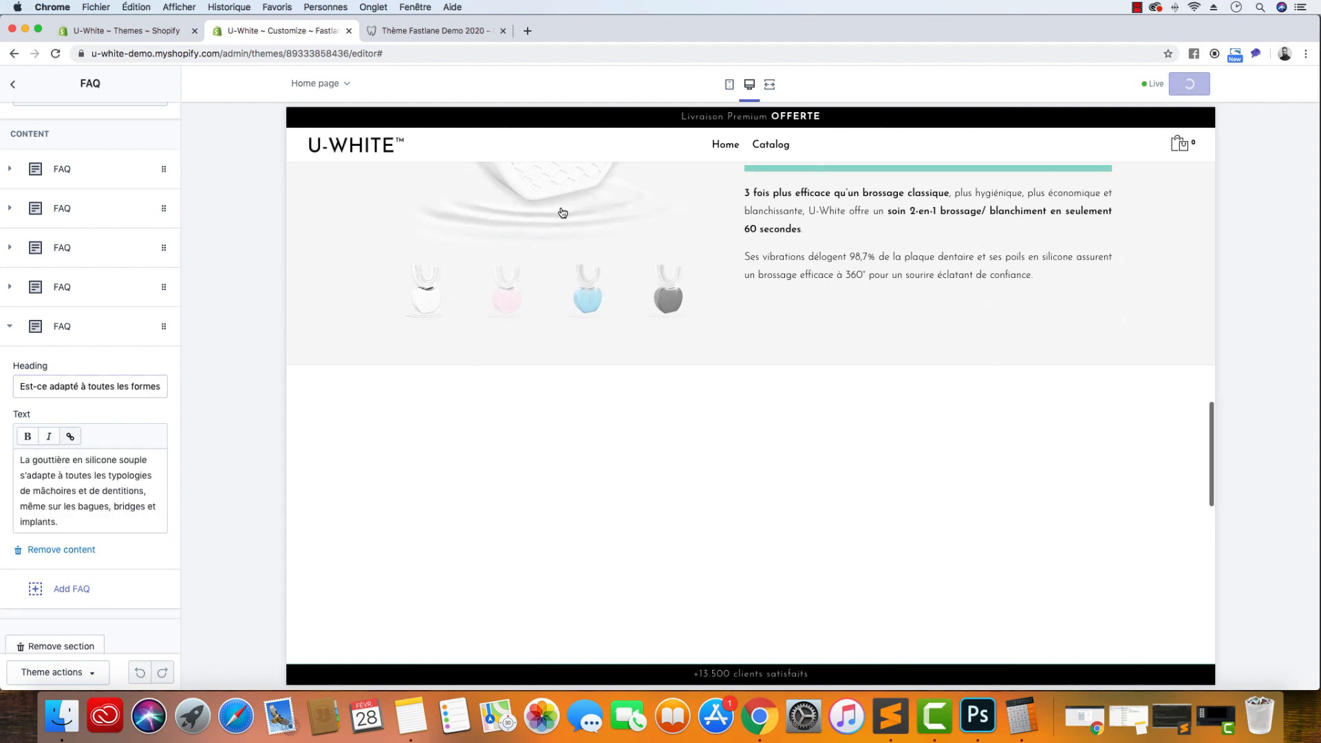
scroll(561, 212, down, 6)
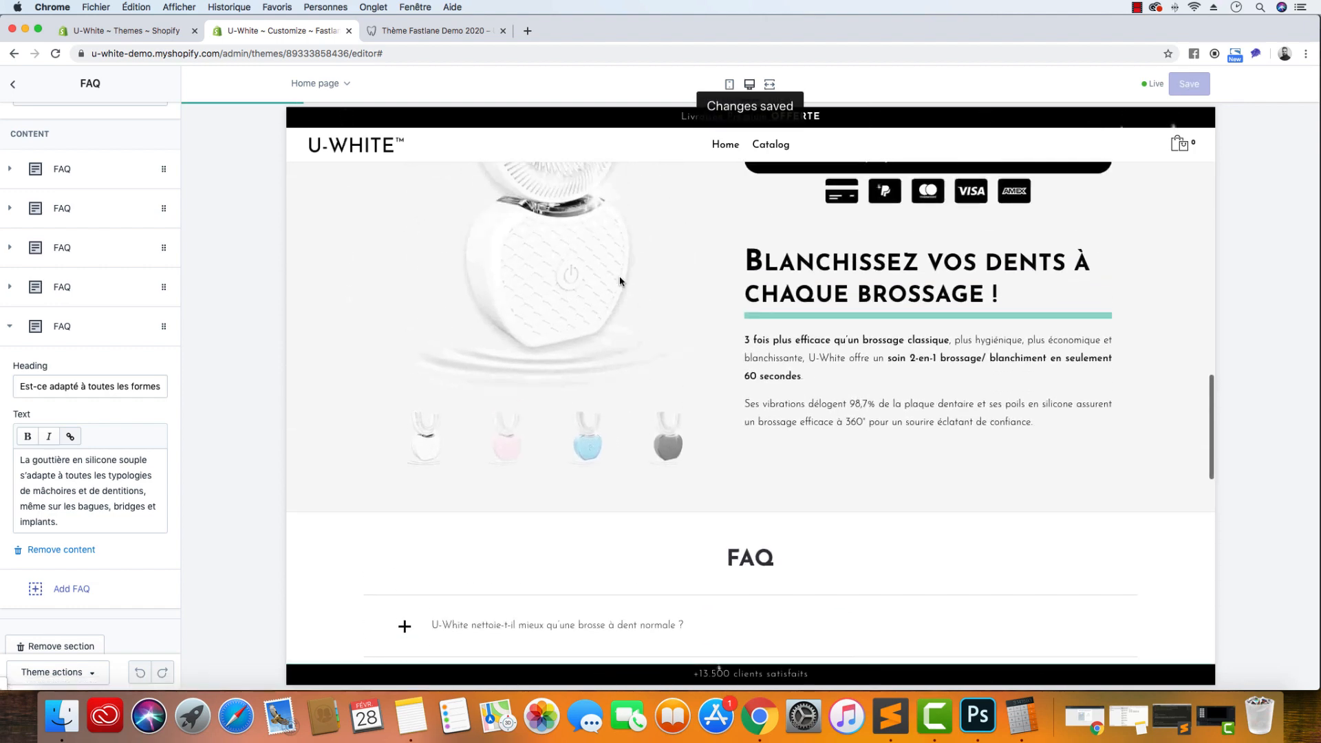
scroll(622, 282, down, 2)
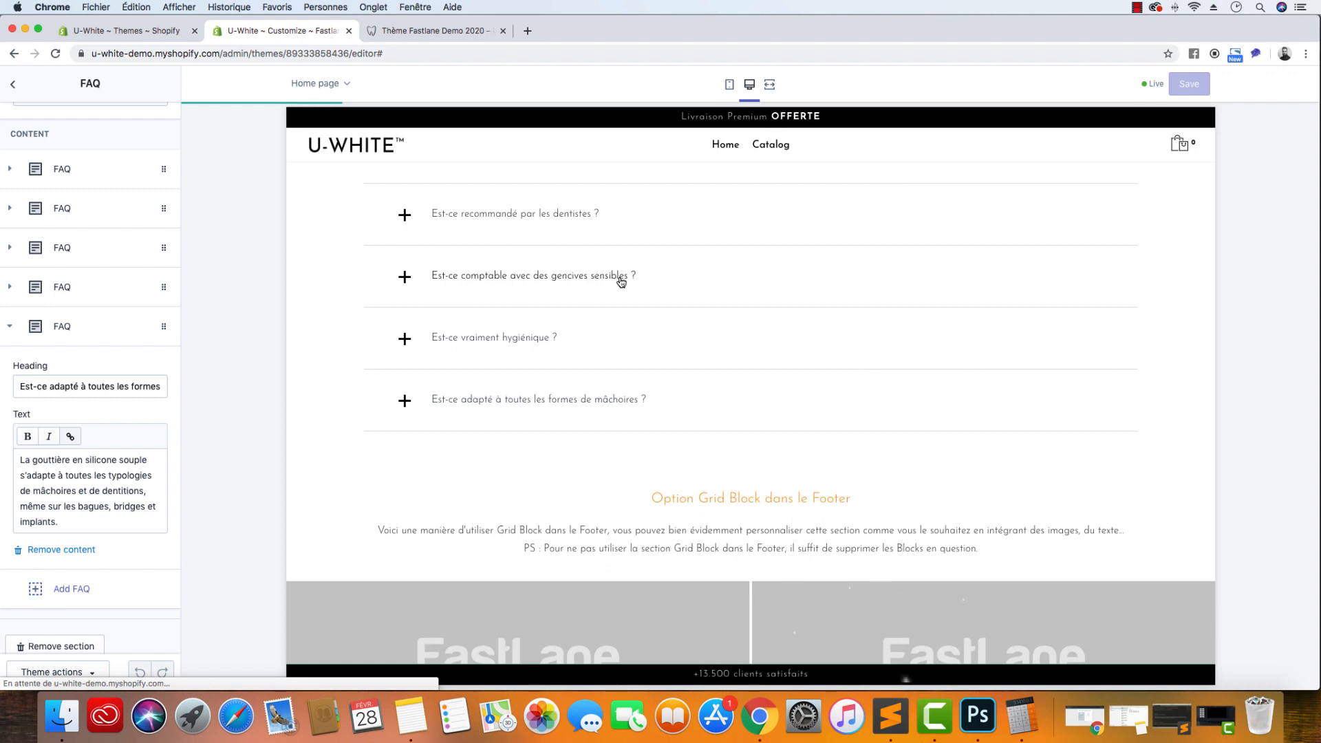
scroll(66, 267, up, 15)
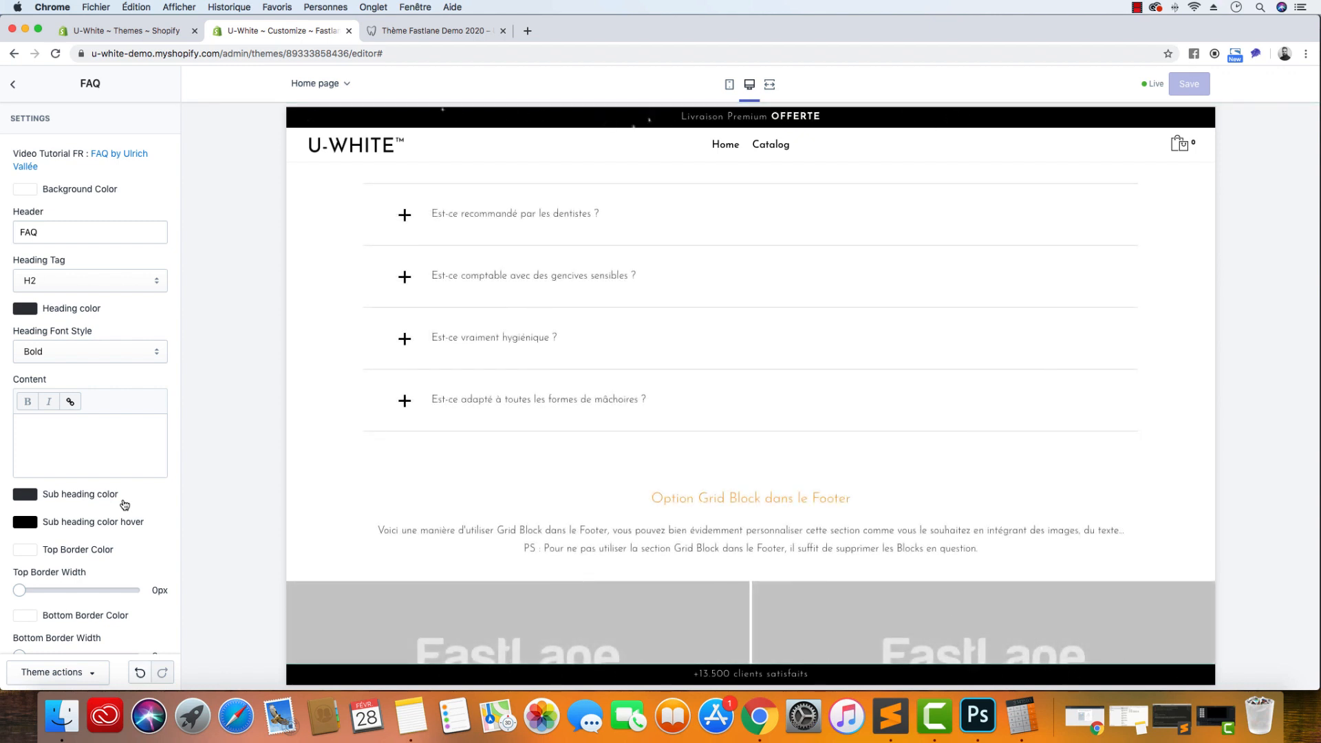
Examine the section that follows the FAQ on the live demo store's home page
key(ctrl+Tab)
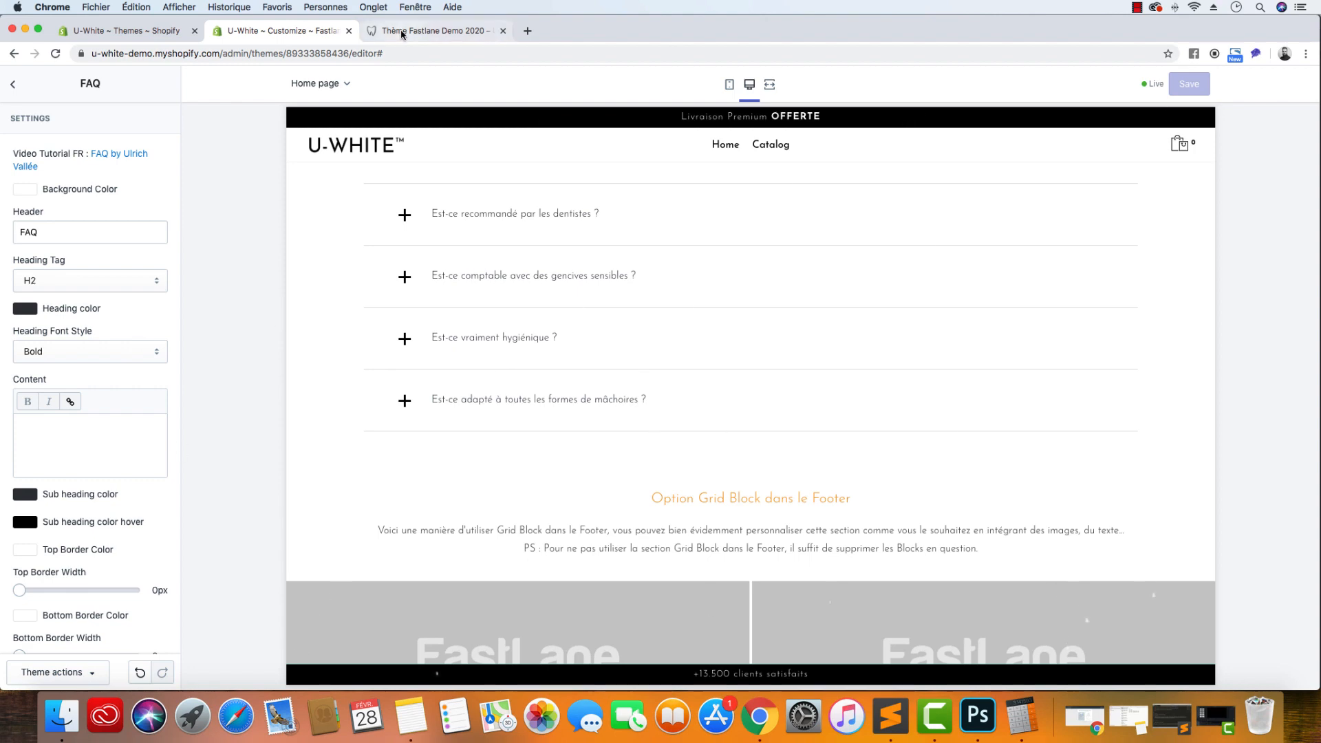
scroll(475, 288, down, 6)
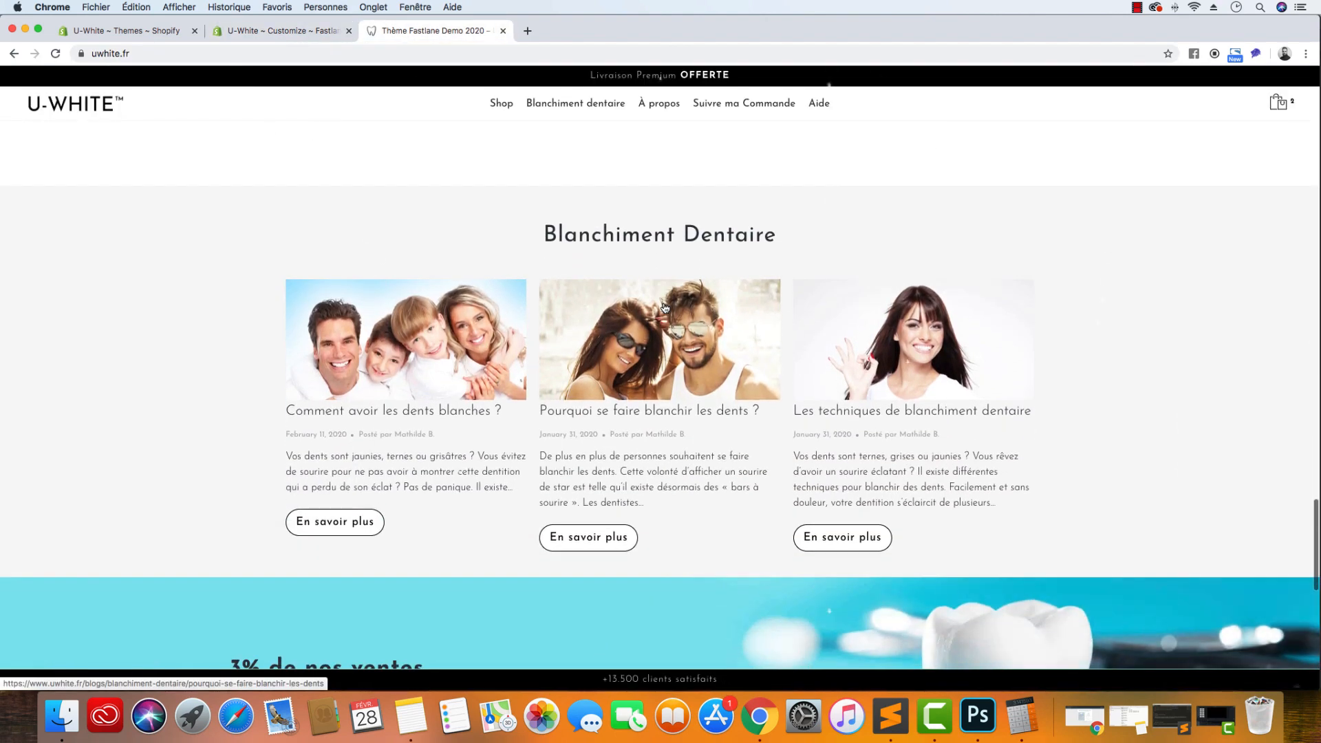